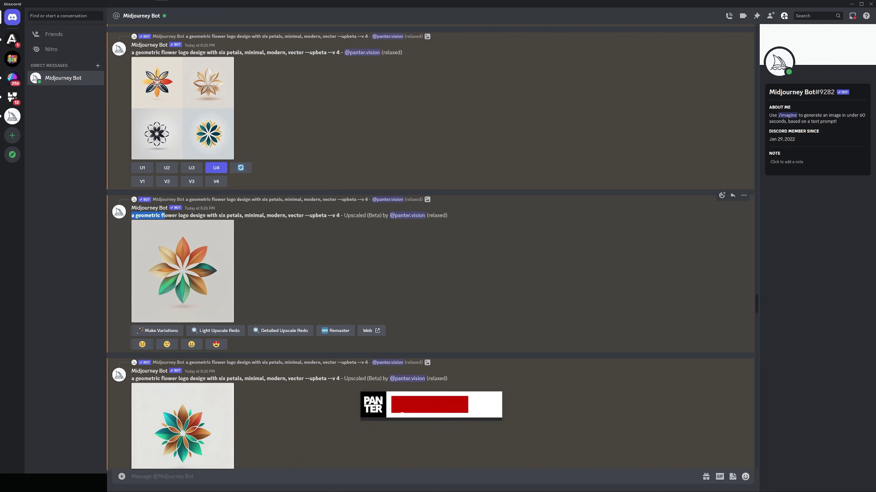
Step: Examine the prompt "a geometric flower logo design with six petals, minimal, modern, vector" on the upscaled flower logo
left_click_drag(132, 215, 304, 215)
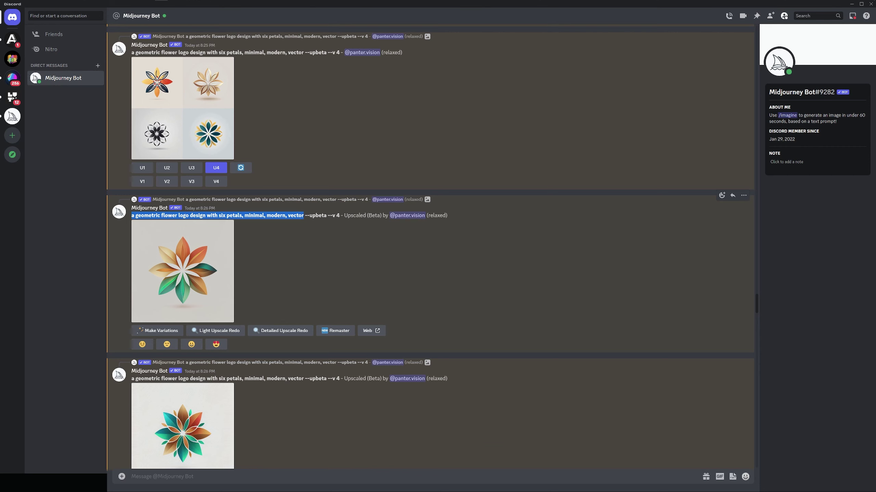
left_click_drag(161, 215, 299, 216)
left_click(271, 245)
left_click(314, 261)
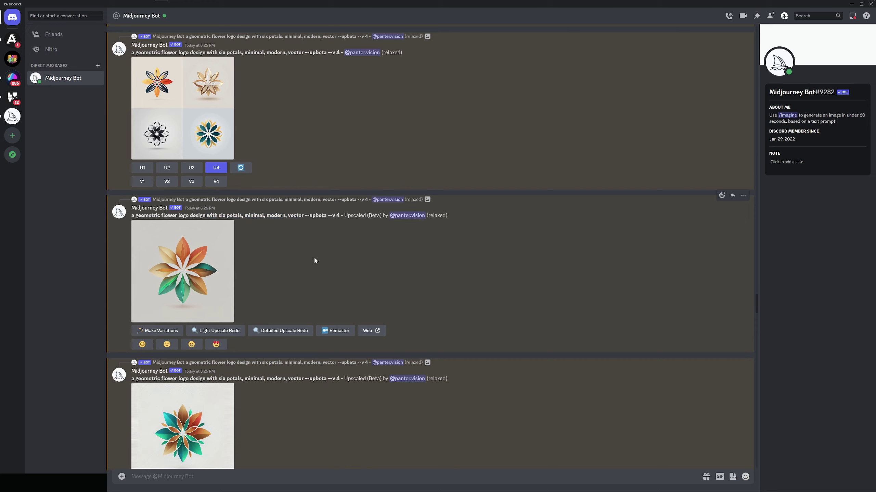
Step: Review the other flower and lotus logo prompts and their generated variations in the Midjourney Bot conversation
scroll(314, 260, "down", 15)
scroll(359, 259, "down", 15)
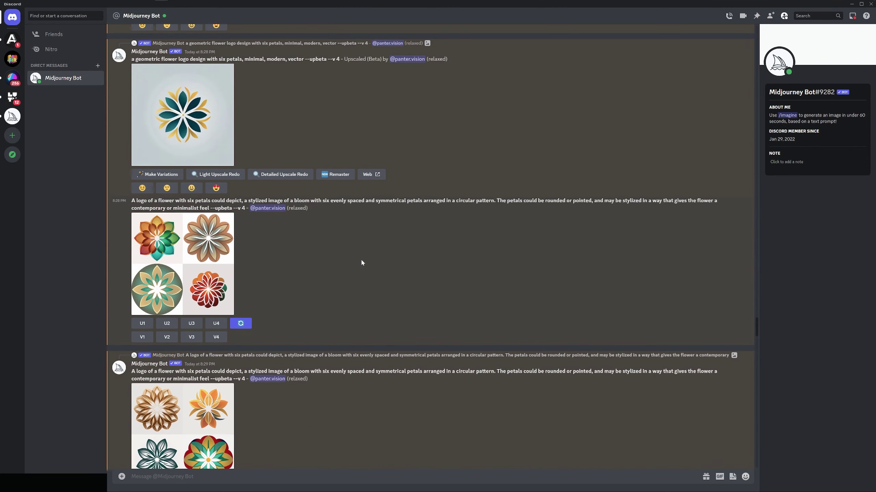
left_click_drag(254, 236, 385, 235)
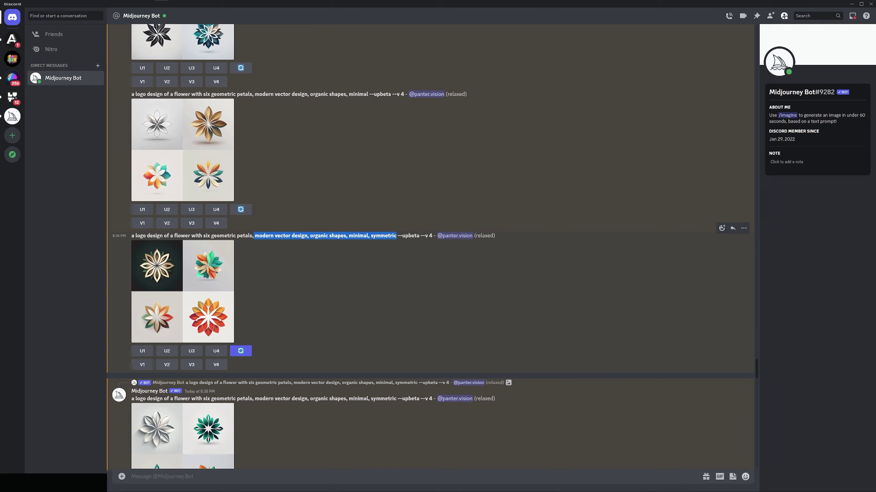
left_click(389, 257)
scroll(390, 257, "down", 10)
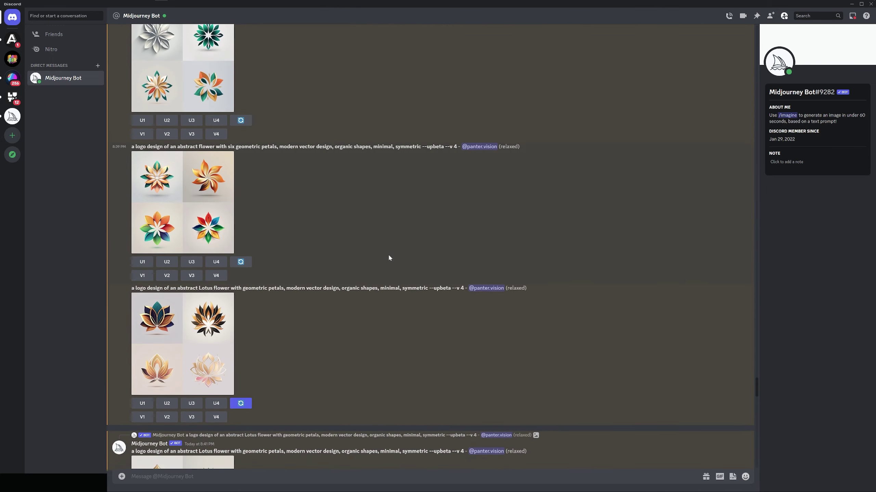
scroll(389, 258, "down", 15)
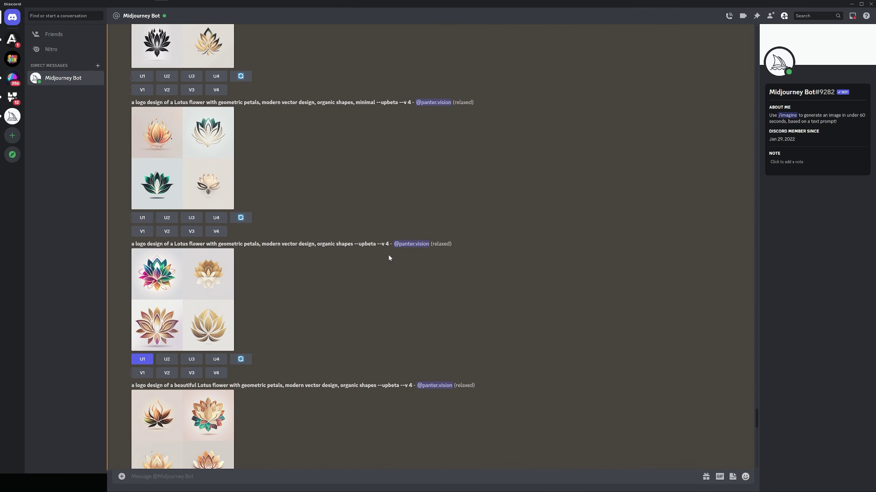
scroll(390, 258, "down", 15)
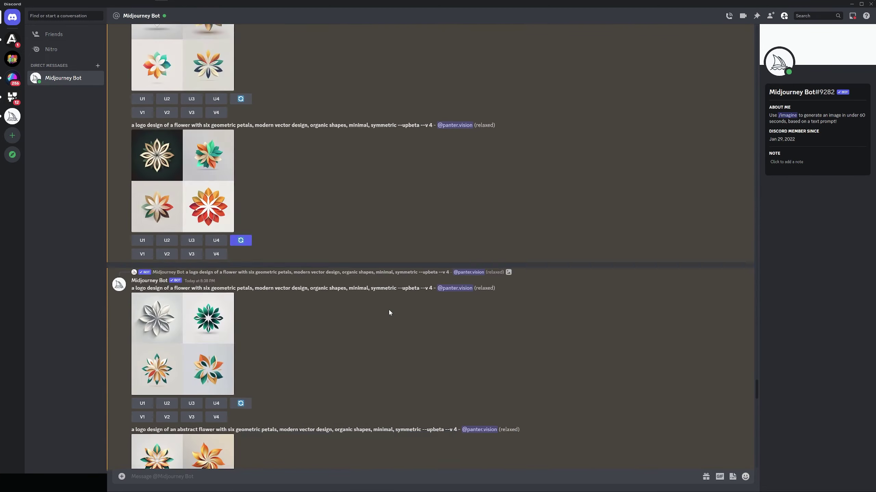
scroll(381, 350, "up", 15)
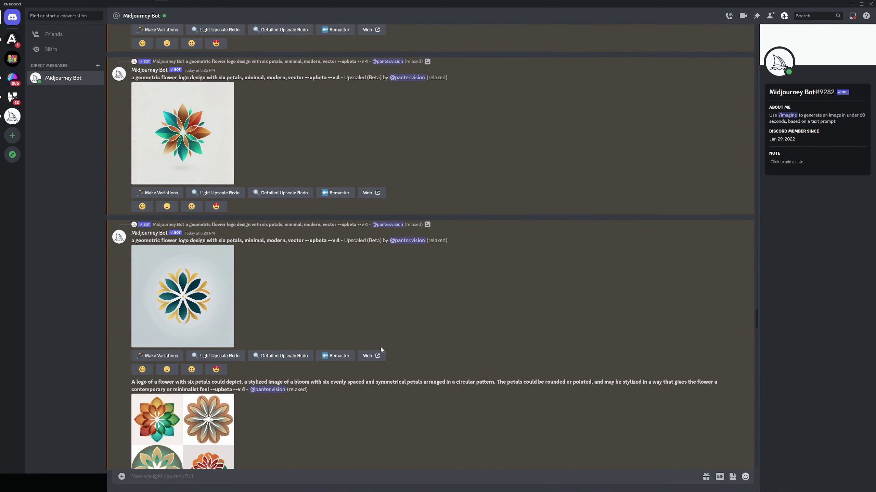
scroll(381, 349, "down", 2)
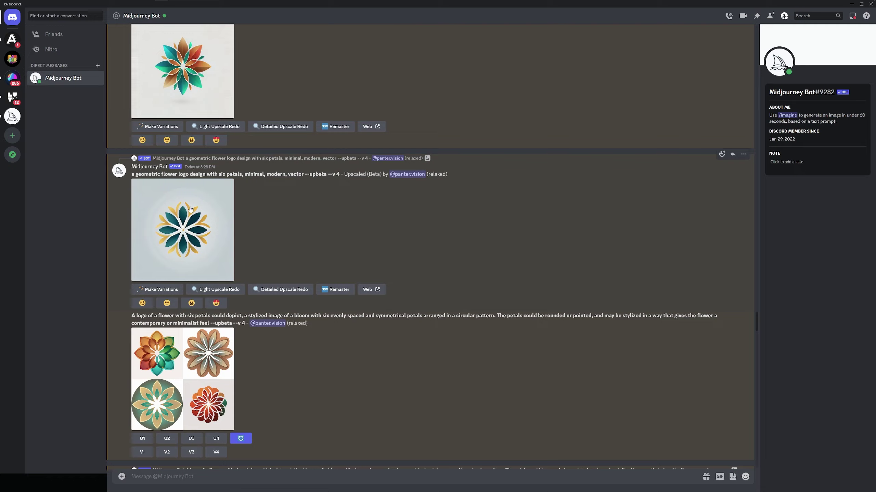
scroll(223, 234, "up", 1)
Step: Preview the upscaled flower logos at larger size and capture a screen snip around the teal-and-gold flower
left_click(194, 133)
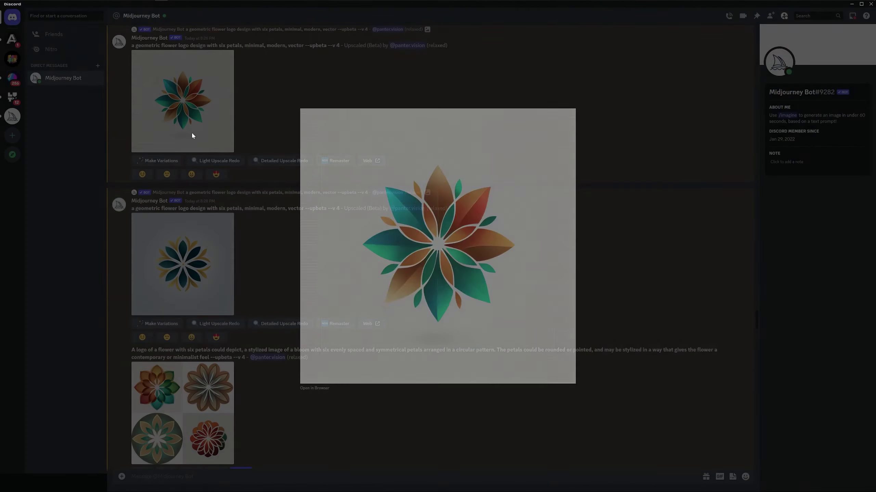
left_click(191, 131)
left_click(189, 269)
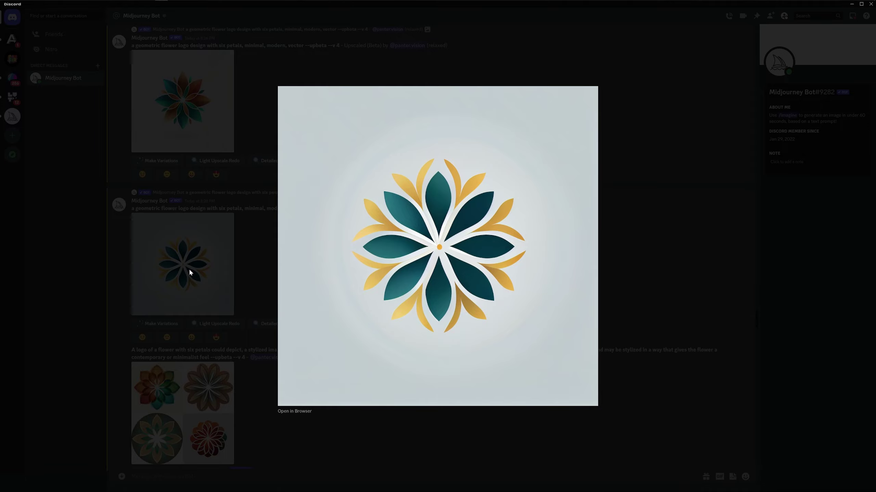
key("super+shift+s")
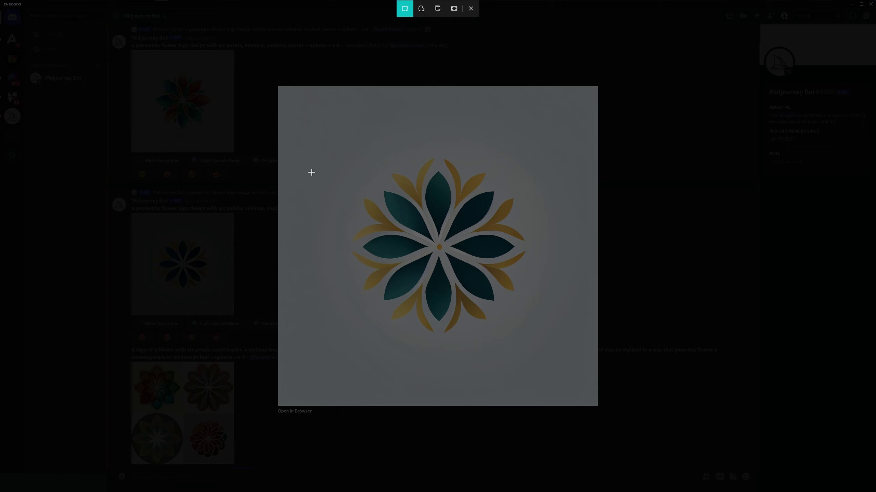
left_click_drag(323, 130, 552, 361)
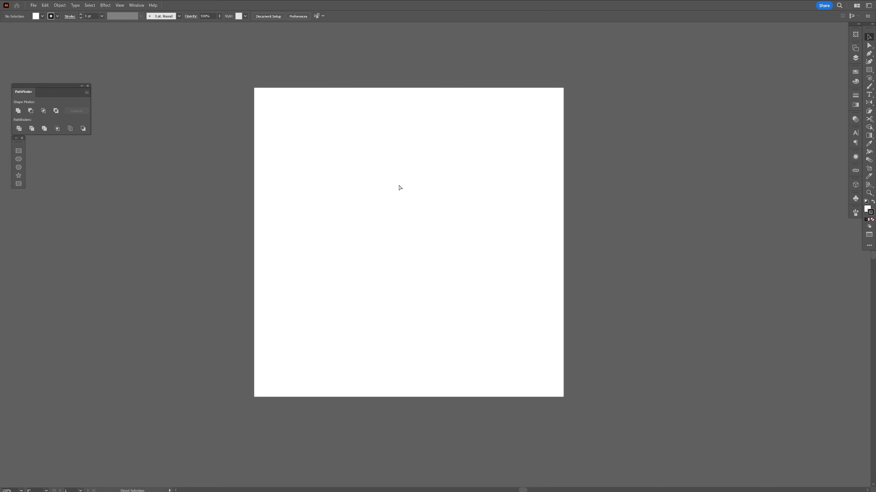
Step: Switch to Illustrator, paste the captured flower scaled to about 274 px wide on the artboard, and set its opacity to 51%
key("ctrl+v")
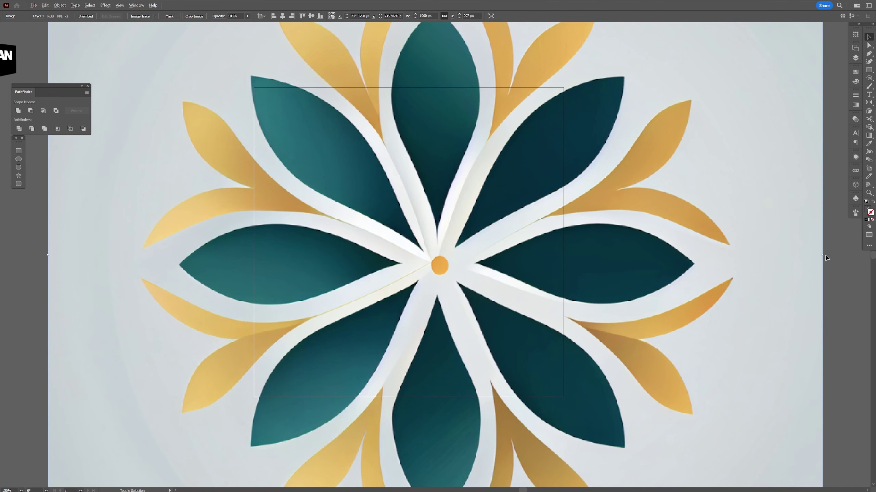
left_click_drag(822, 255, 513, 256)
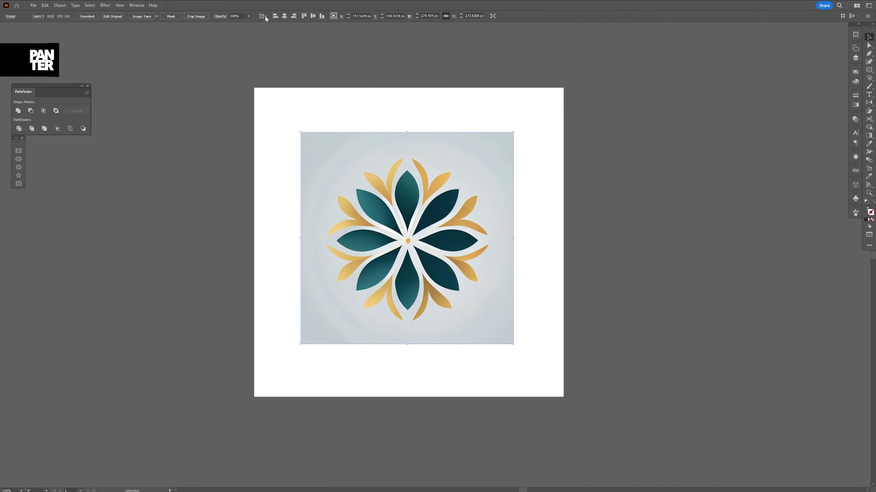
left_click(247, 16)
left_click(235, 25)
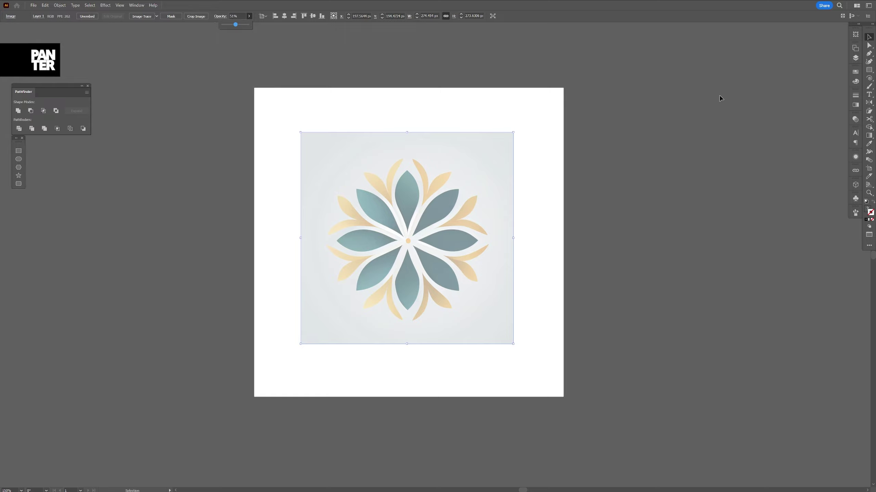
Step: Lock Layer 1 containing the reference image and add a new layer for tracing
left_click(856, 58)
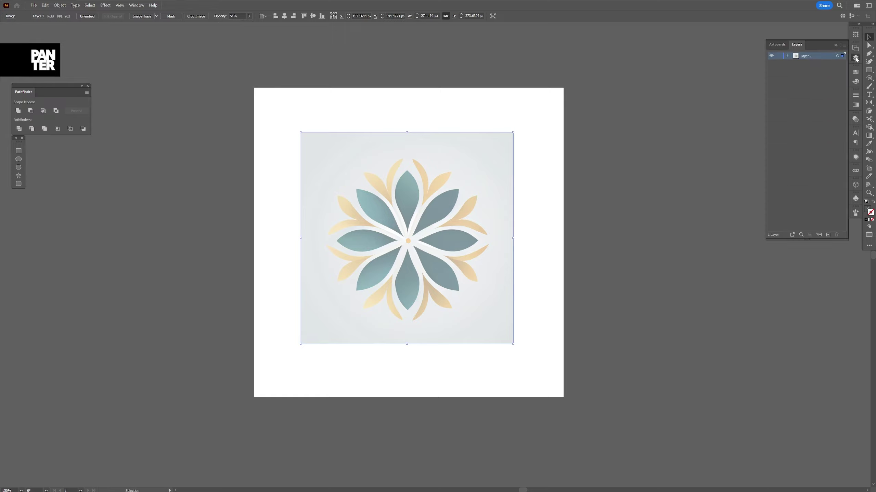
left_click(779, 56)
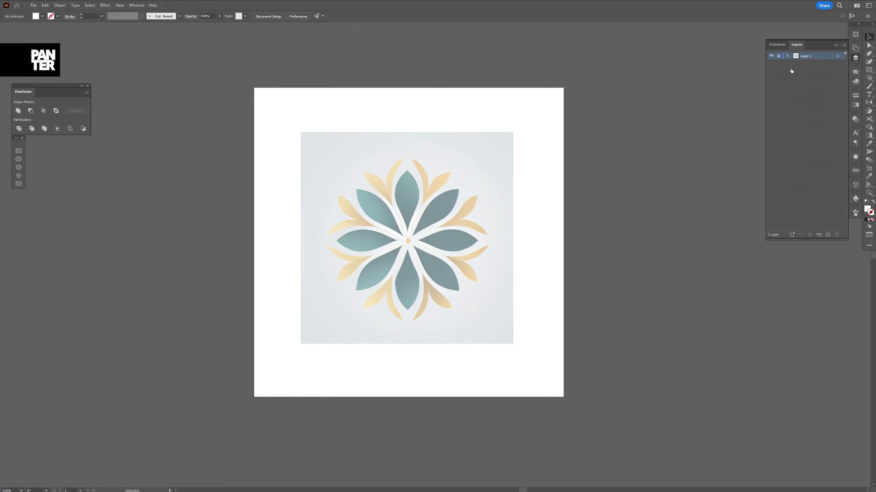
left_click(827, 235)
Step: Set the drawing colours to no fill and a black stroke
key("z")
left_click_drag(372, 218, 520, 219)
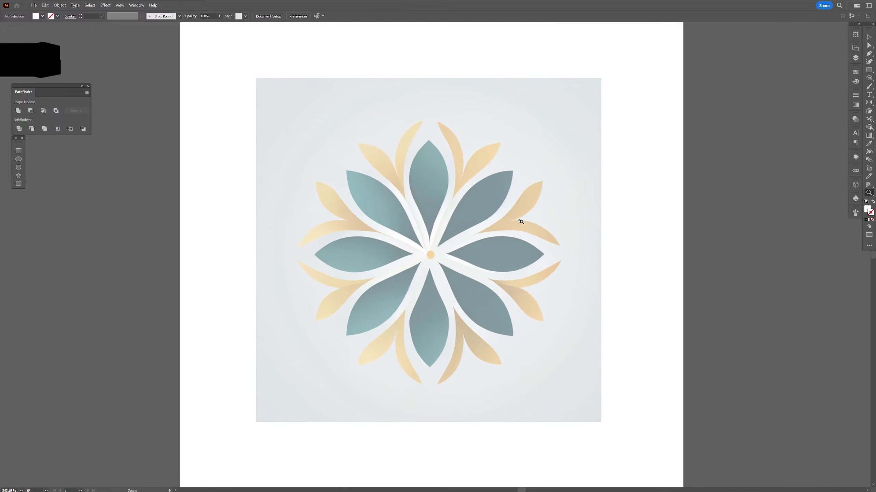
key("v")
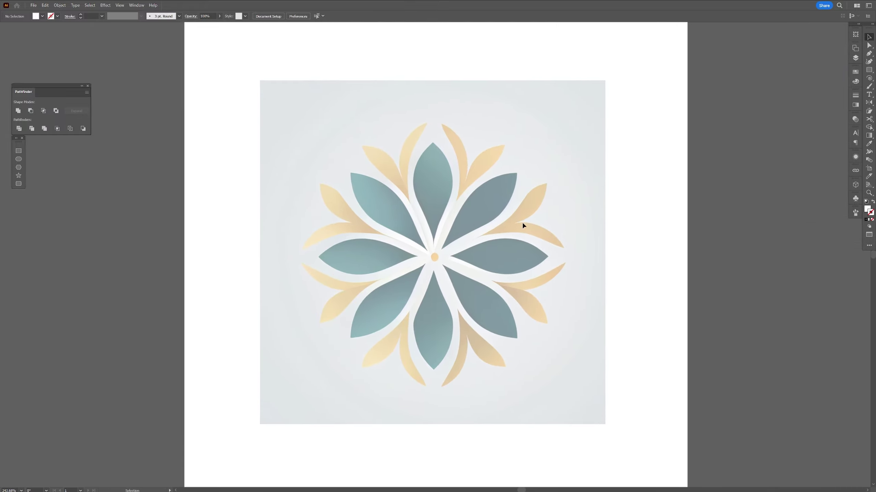
left_click(869, 211)
left_click(872, 219)
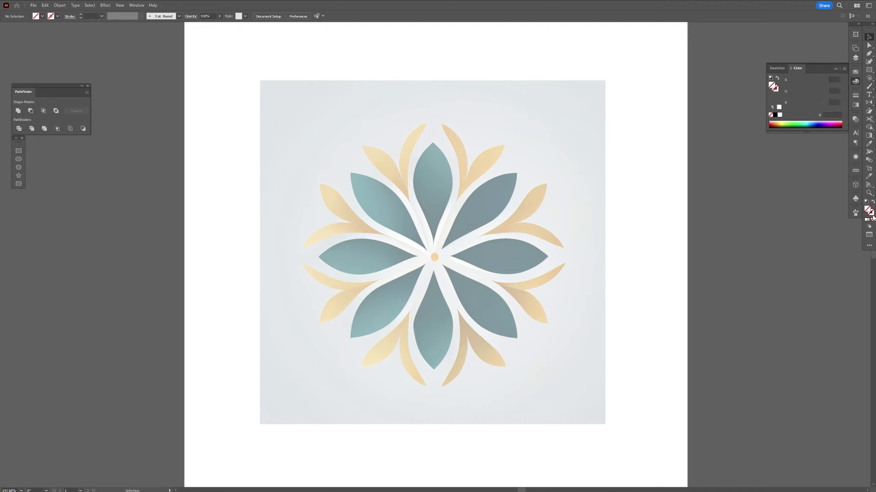
left_click(776, 116)
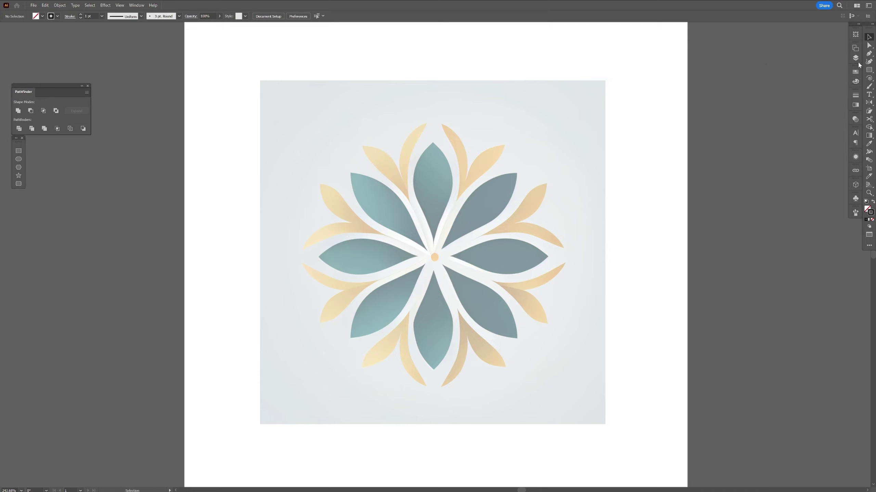
Step: Trace the upper edge of the right-hand teal petal with the Pen tool, as a curve about 78 px wide from inner to outer tip
left_click(869, 55)
key("ctrl+plus")
key("ctrl+plus")
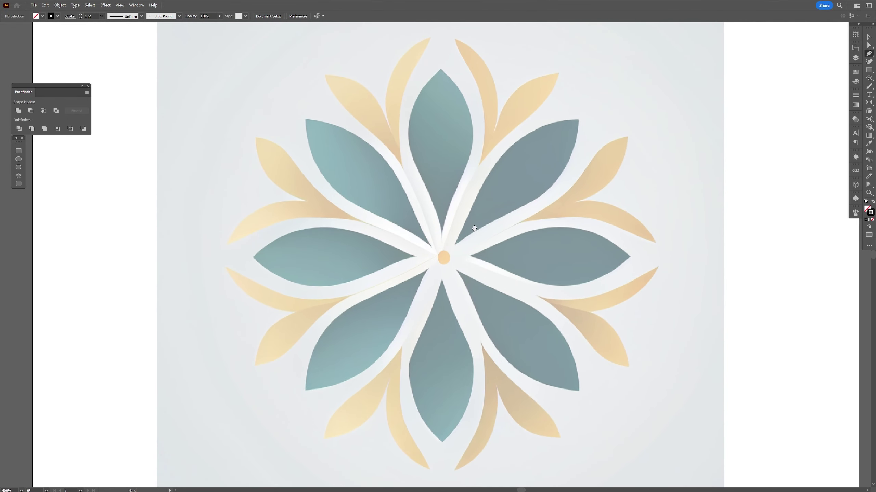
scroll(594, 225, "up", 1, "alt")
left_click_drag(415, 240, 450, 254)
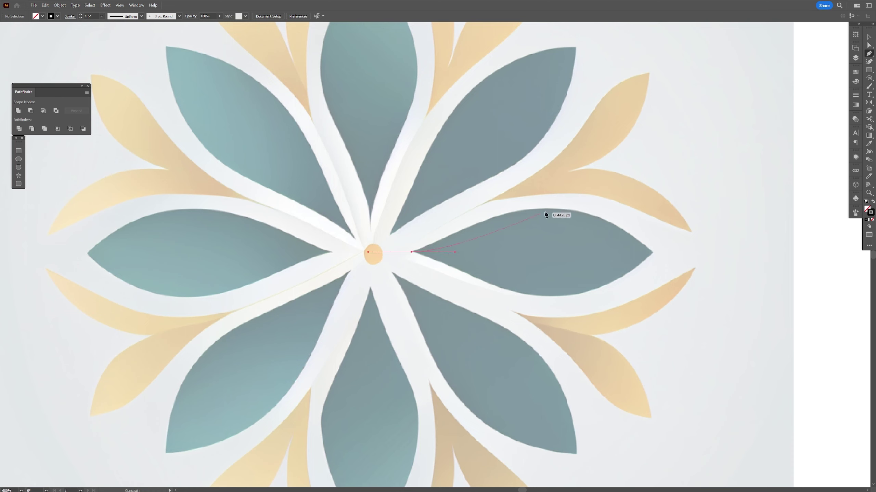
left_click_drag(551, 209, 603, 209)
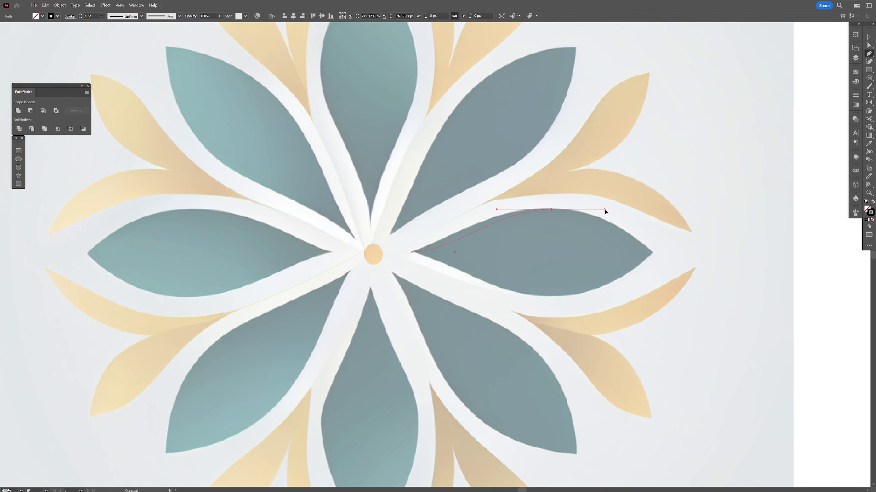
left_click(652, 253)
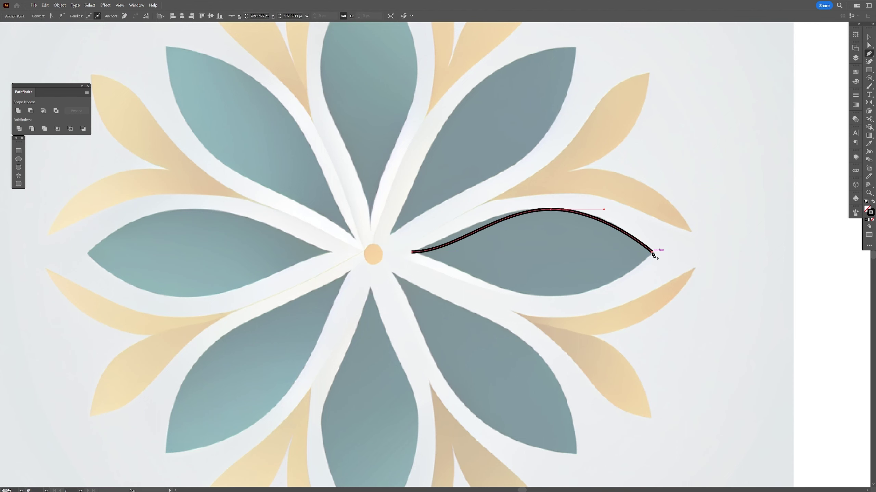
Step: Angle the direction handle at the curve's inner anchor upward so the path follows the petal's upper edge, leaving the path deselected
key("ctrl+equal")
key("ctrl+equal")
key("ctrl")
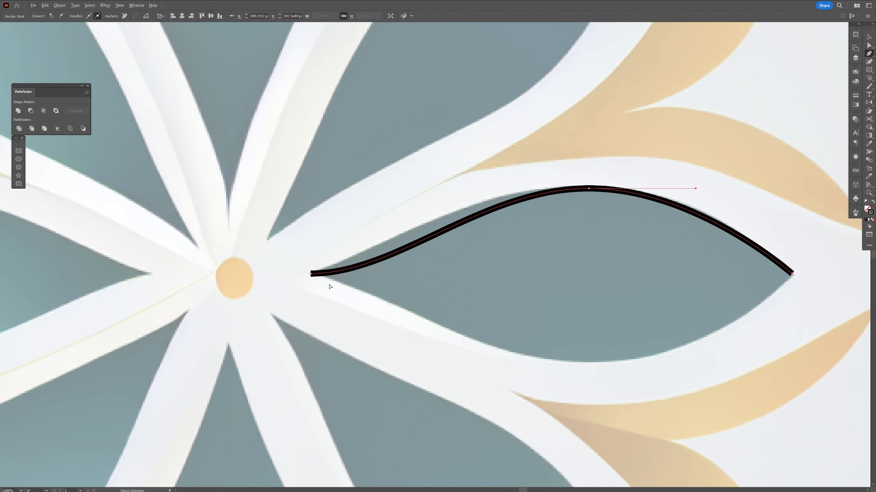
left_click(311, 274, "ctrl")
left_click_drag(398, 275, 400, 241)
key("space")
left_click_drag(581, 253, 528, 255)
key("v")
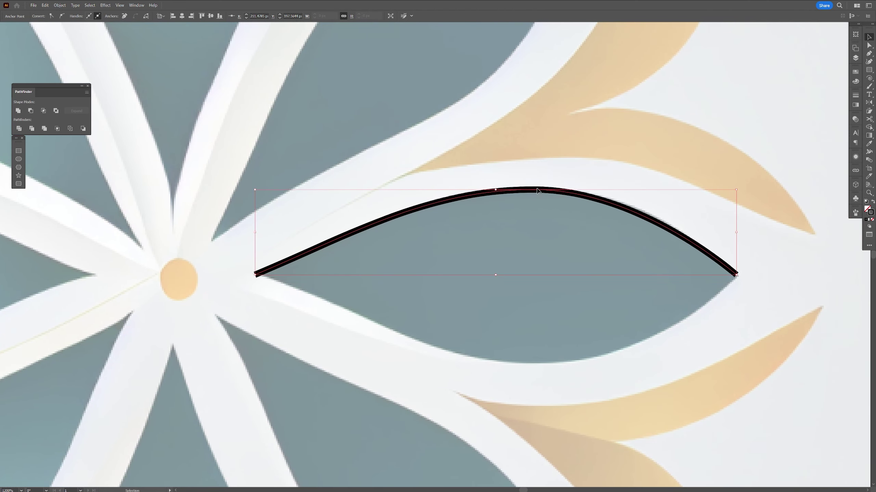
key("space")
left_click_drag(614, 248, 596, 252)
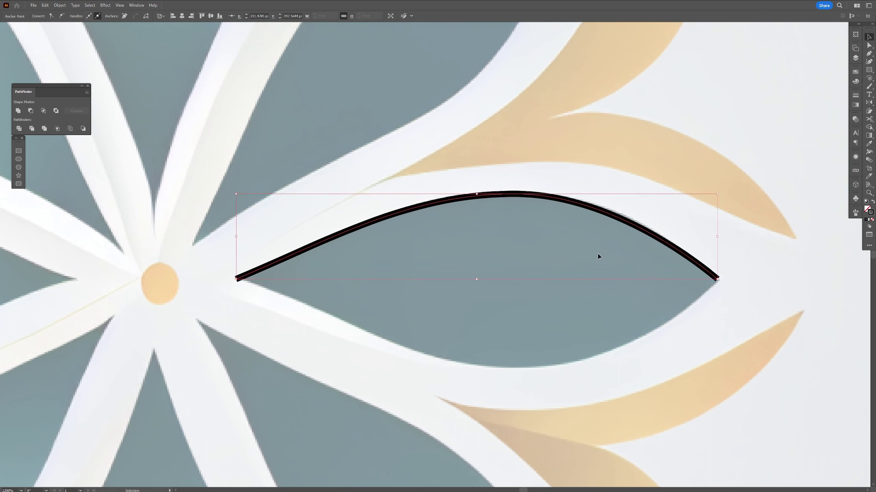
left_click(606, 256)
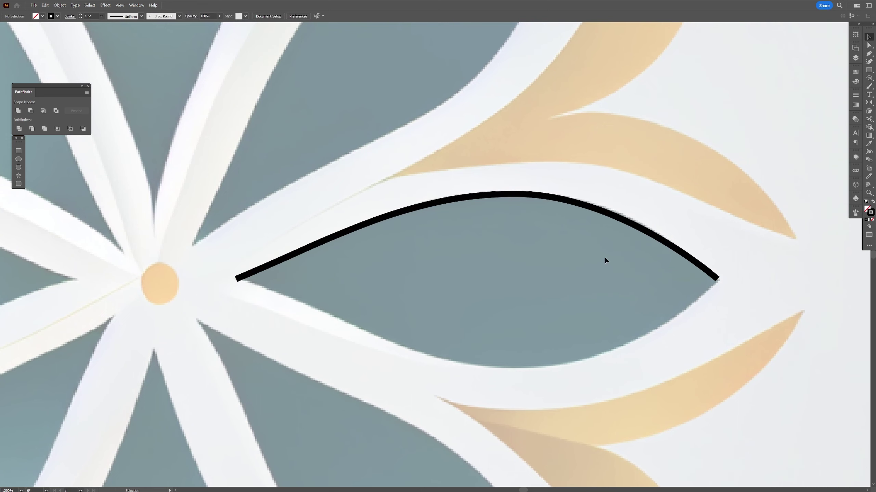
Step: Reflect a copy of the curve across the horizontal axis through the petal's outer tip to form the lower edge
key("ctrl+a")
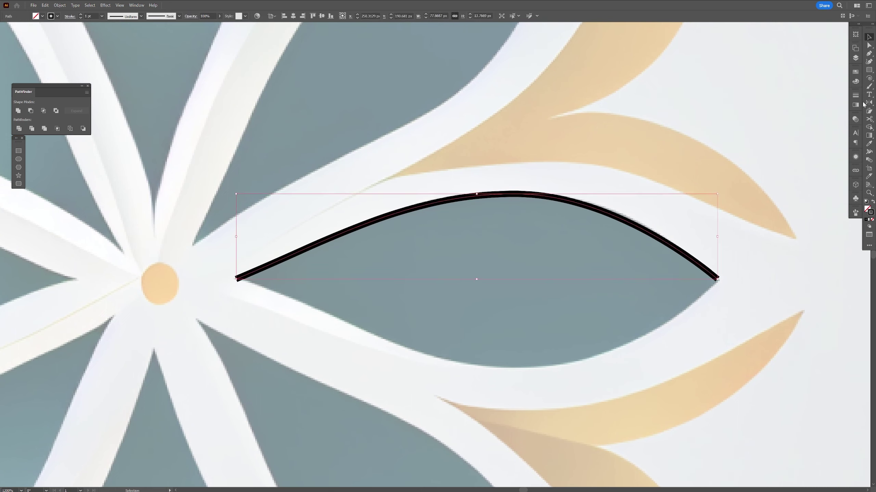
left_click(866, 104)
left_click(848, 110)
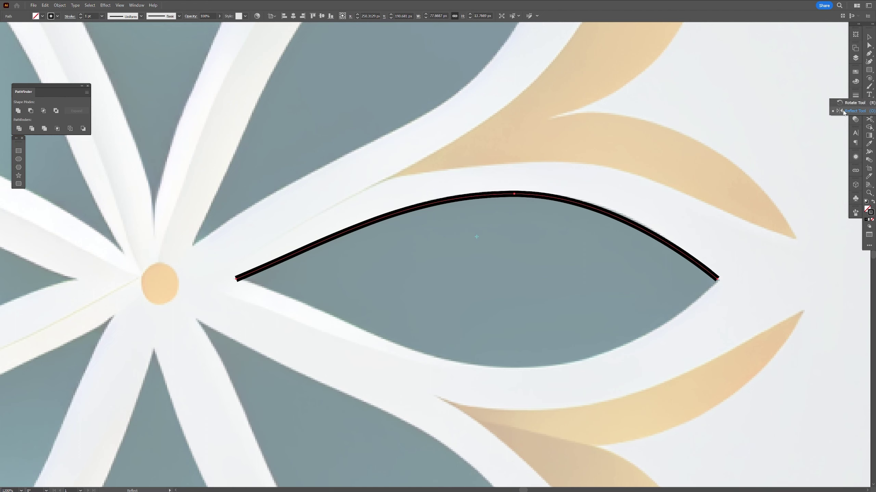
left_click(717, 280, "alt")
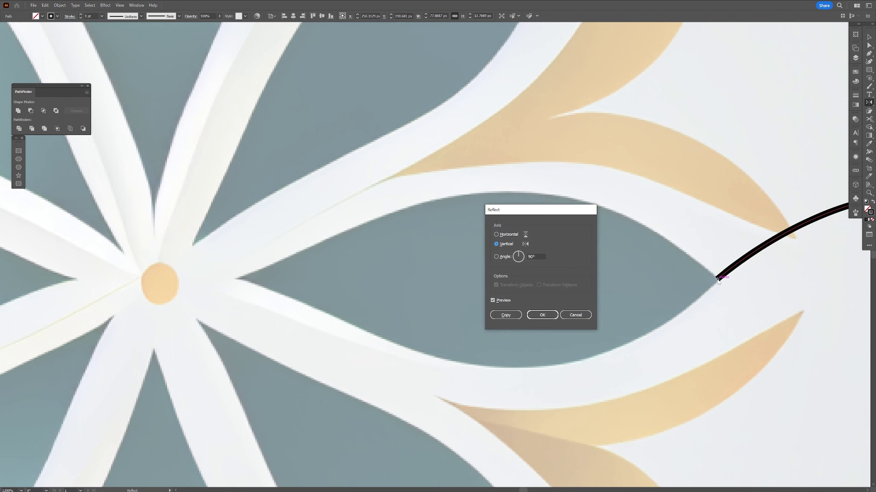
left_click(504, 236)
left_click(506, 315)
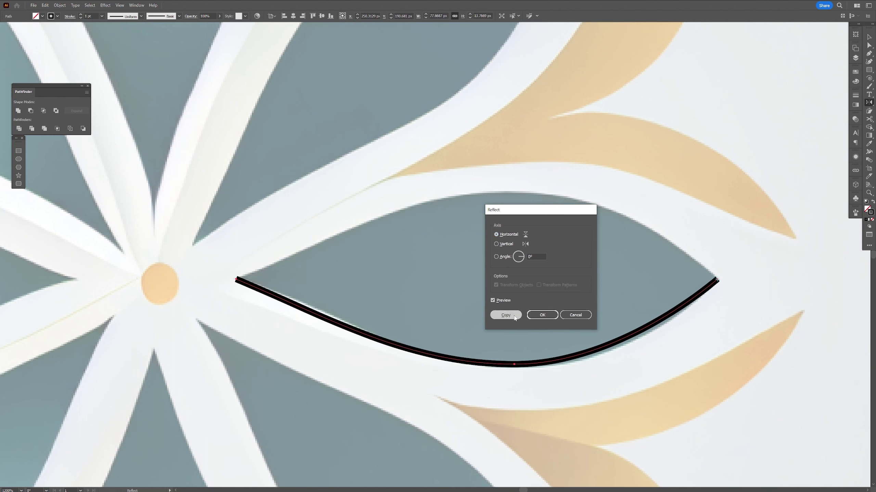
key("v")
left_click(758, 104)
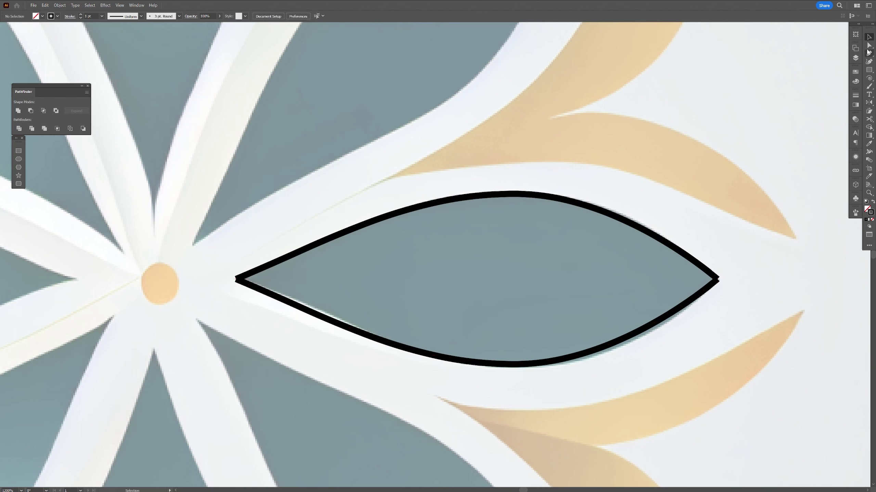
Step: Connect the end points of the two curves at the petal's outer and inner tips to make one closed path
left_click(869, 46)
left_click_drag(678, 346, 678, 346)
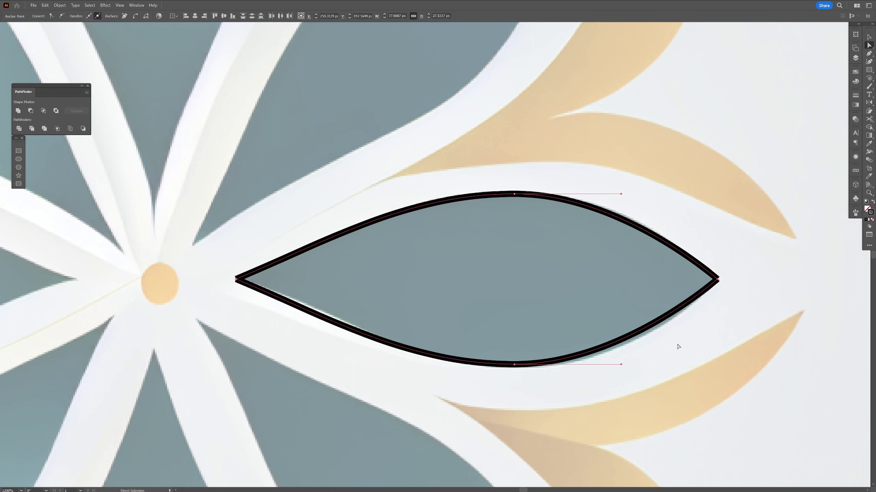
left_click(135, 16)
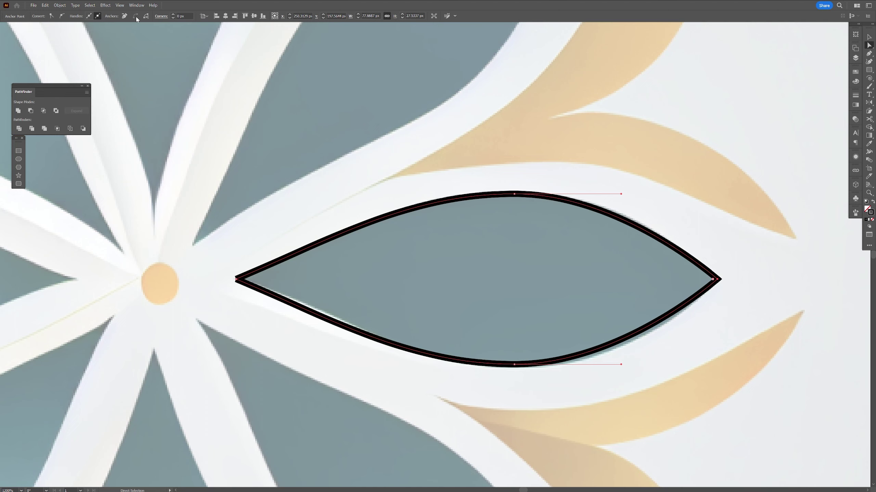
left_click_drag(198, 165, 289, 328)
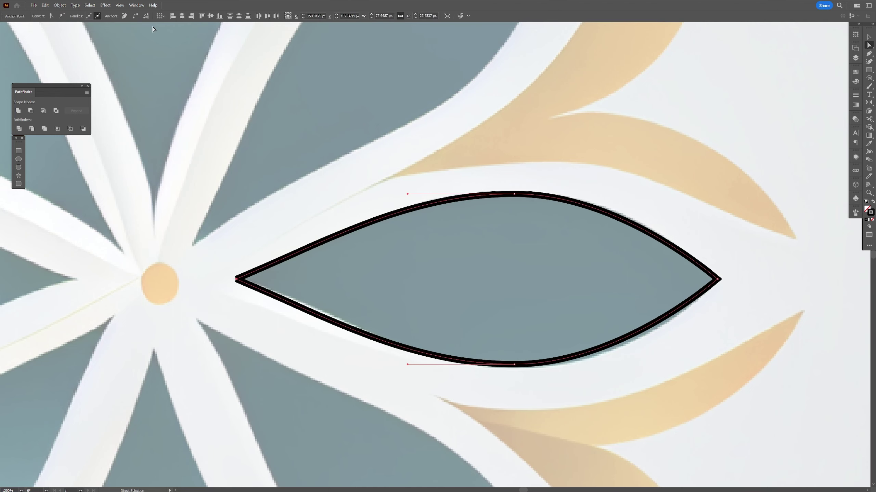
left_click(135, 16)
Step: Swap the fill and stroke of the closed petal so it has a solid black fill and no stroke
key("v")
scroll(324, 149, "down", 3)
left_click_drag(324, 151, 385, 183)
scroll(474, 222, "up", 1)
left_click_drag(475, 221, 513, 223)
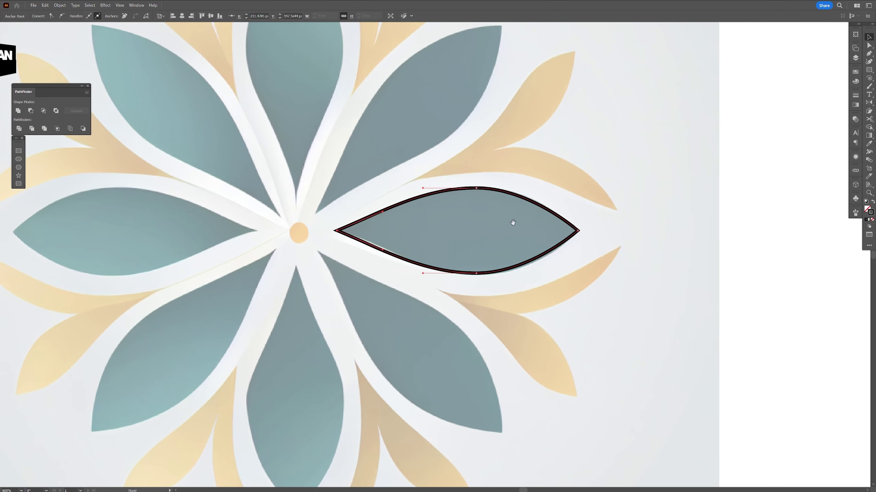
key("v")
left_click(872, 202)
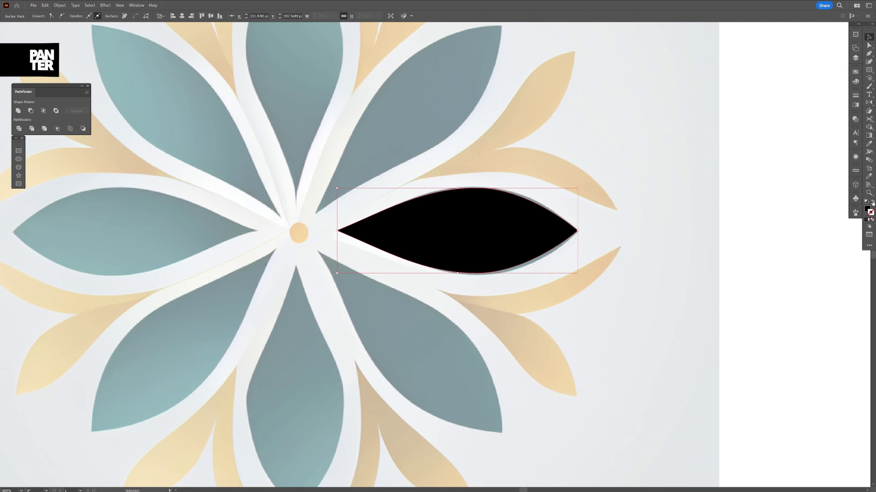
Step: Rotate the black petal 90° upright and place it over the reference's top teal petal
scroll(590, 191, "down", 1)
left_click_drag(590, 191, 561, 198)
left_click_drag(566, 229, 455, 129)
key("ctrl+plus")
key("ctrl+plus")
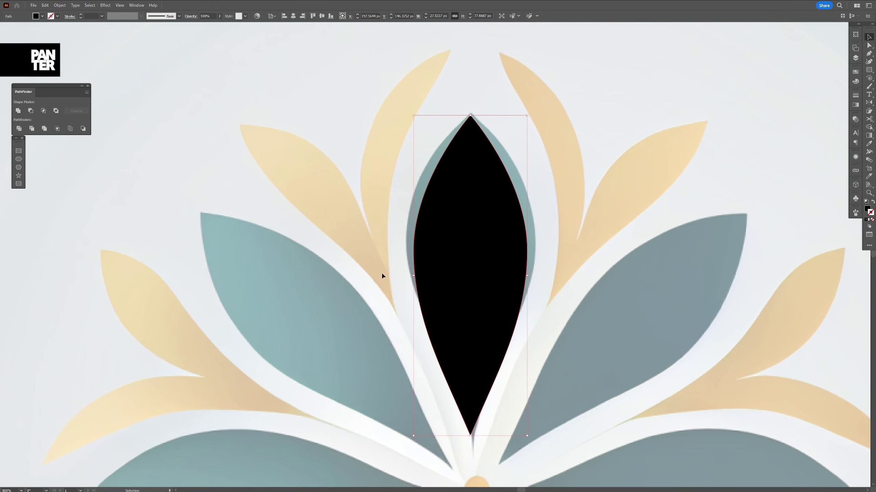
Step: Trace the two-lobed gold leaf left of the top petal with the Pen tool as a closed path with black stroke and no fill
left_click_drag(382, 274, 419, 288)
left_click(817, 88)
key("p")
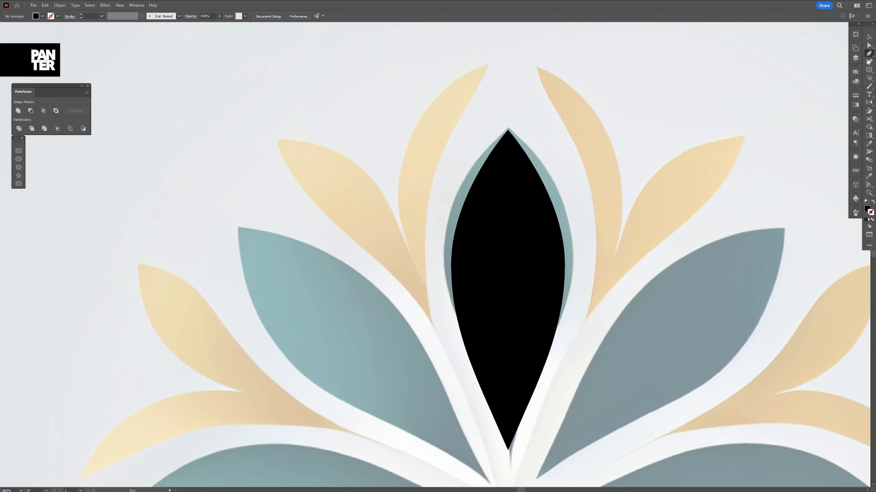
left_click(873, 202)
left_click_drag(436, 211, 421, 254)
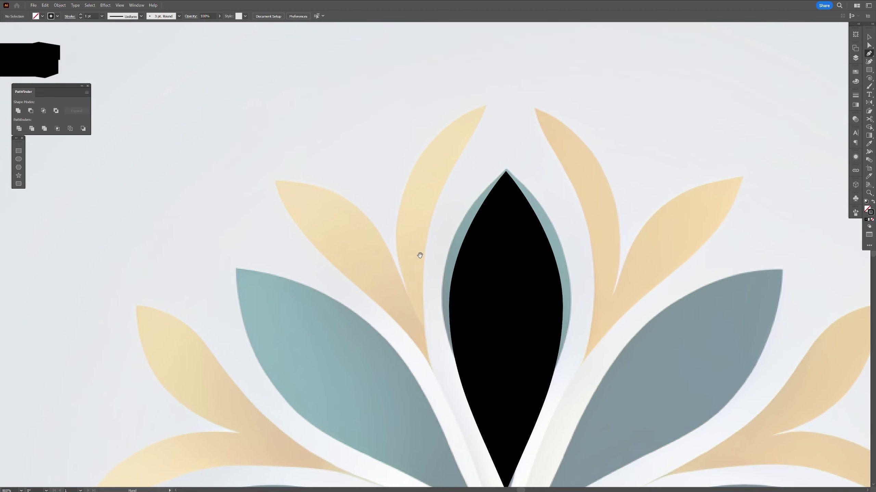
left_click_drag(438, 378, 409, 305)
left_click_drag(436, 204, 447, 175)
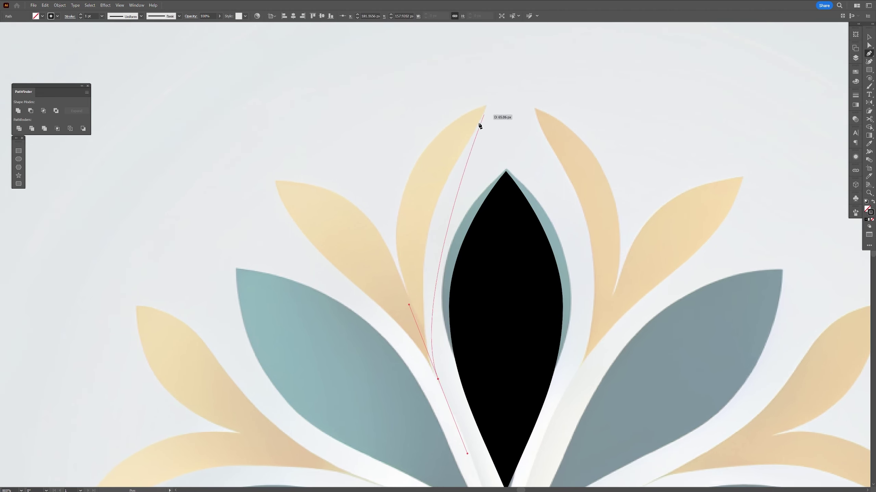
mouse_move(486, 105)
left_mouse_down()
mouse_move(498, 83)
mouse_move(405, 130)
left_mouse_up()
mouse_move(408, 302)
left_mouse_down()
mouse_move(440, 391)
mouse_move(379, 222)
left_mouse_up()
left_click_drag(276, 182, 290, 243)
left_click_drag(393, 318, 421, 349)
left_click(438, 378)
Step: Swap the traced leaf's stroke and fill so it is solid black, leaving it deselected
key("v")
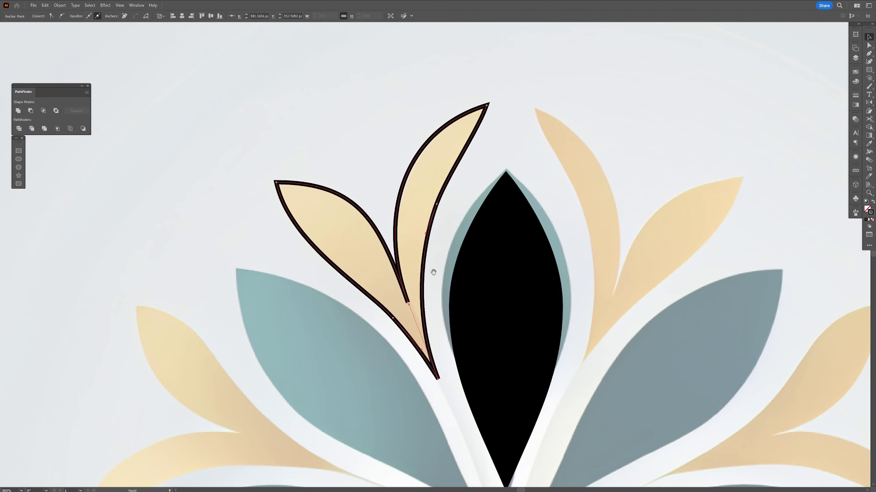
left_click_drag(433, 273, 425, 266)
key("shift+x")
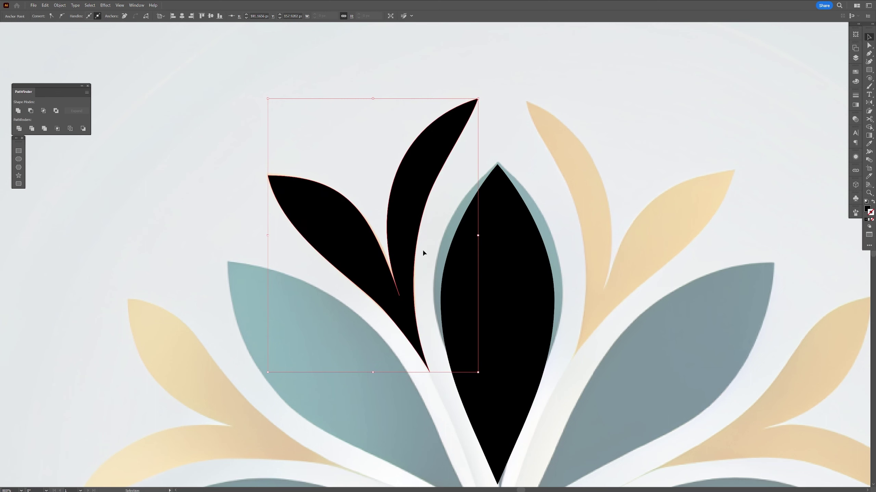
left_click(349, 167)
Step: Add a second artboard beside the reference and place a copy of the black petal and leaf on it
scroll(348, 168, "down", 4)
left_click_drag(393, 178, 392, 178)
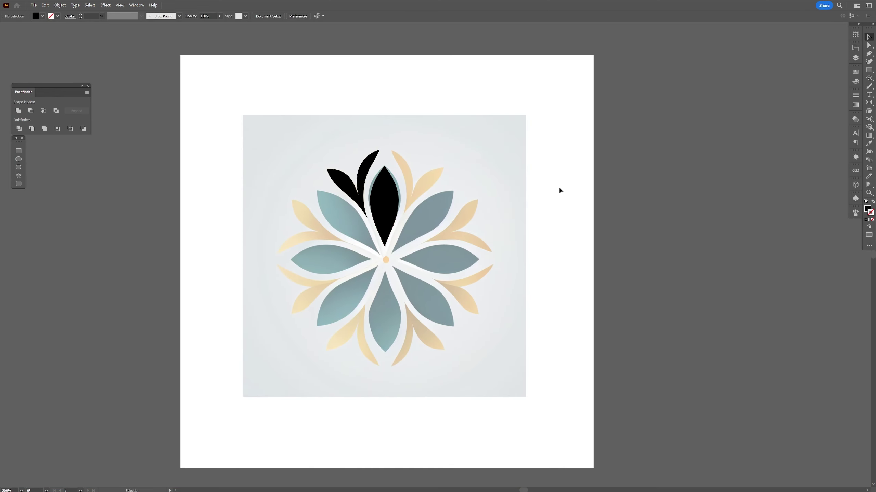
left_click(856, 48)
left_click(827, 234)
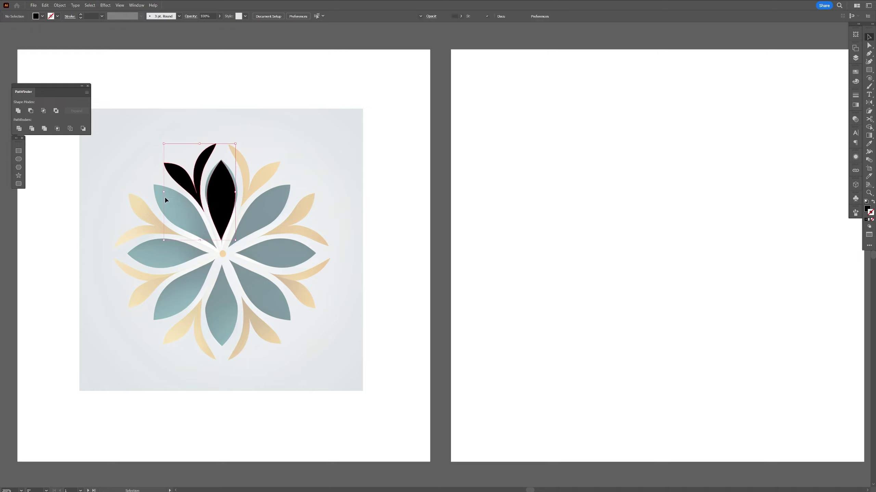
left_click(218, 204)
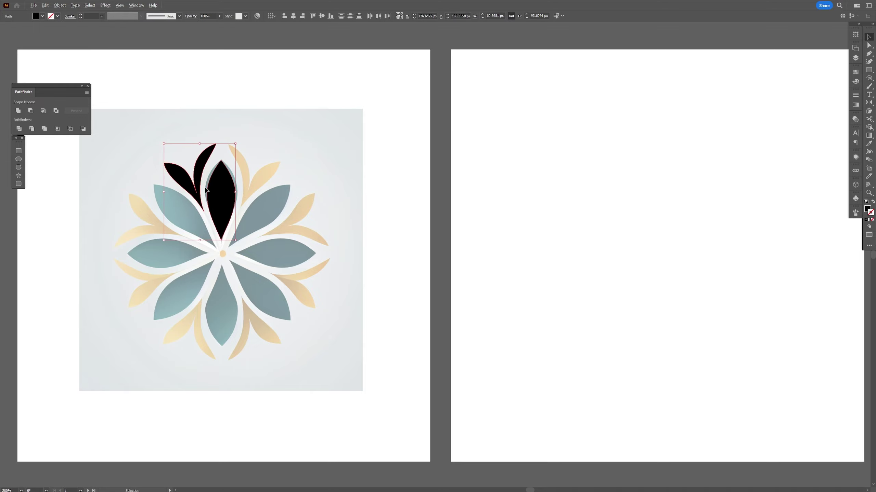
left_click_drag(218, 204, 592, 204)
Step: Reflect a copy of the leaf across the vertical axis through the petal's upper tip on the second artboard
scroll(625, 153, "up", 2)
left_click(627, 155)
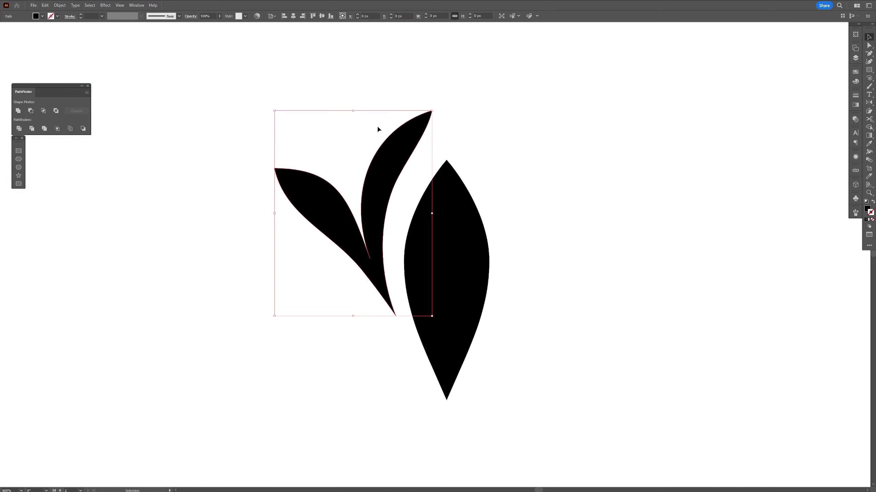
left_click(867, 103)
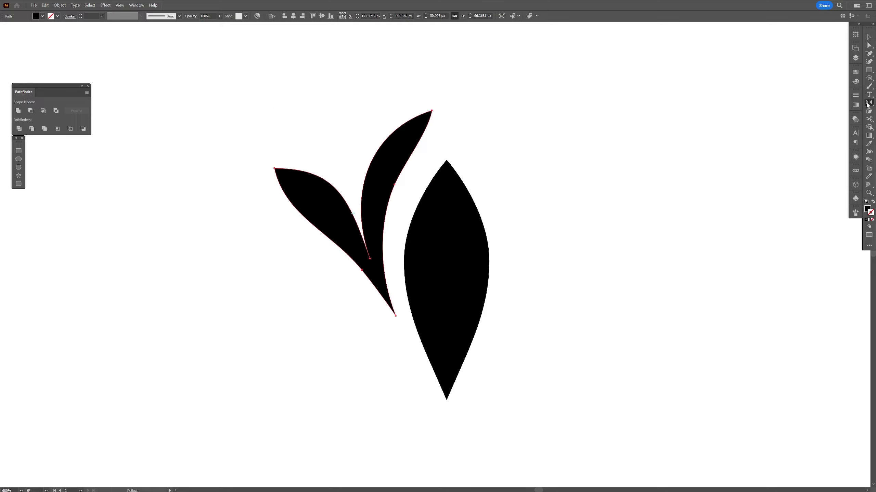
left_click(447, 161, "alt")
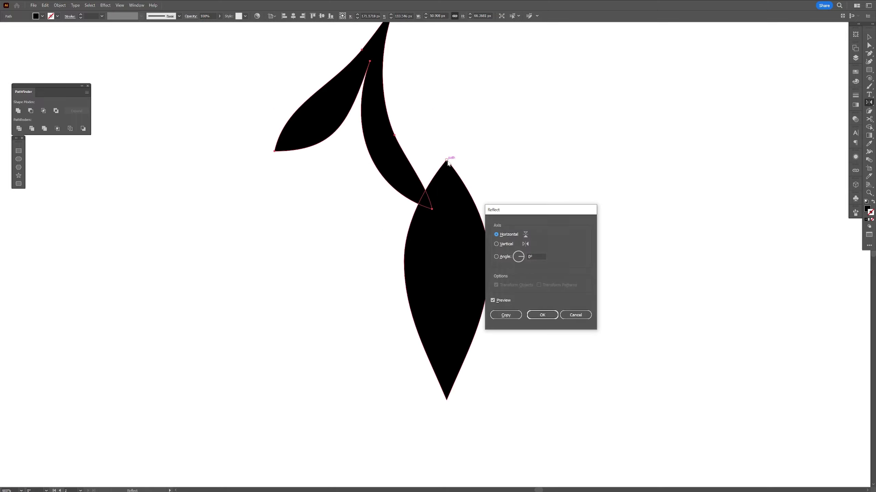
left_click(507, 244)
left_click(507, 316)
key("v")
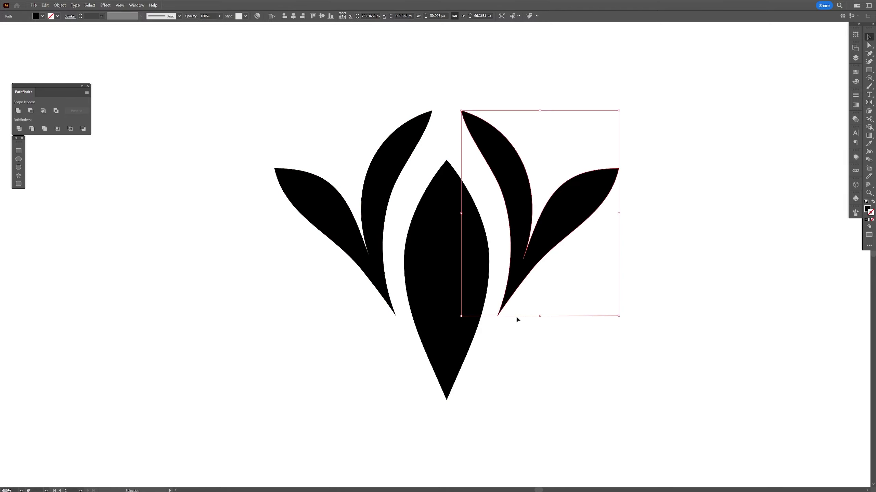
left_click(516, 315)
Step: Group the petal and the two mirrored leaves
scroll(488, 195, "down", 2)
scroll(497, 230, "up", 1)
scroll(585, 293, "down", 1)
left_click_drag(585, 272, 345, 135)
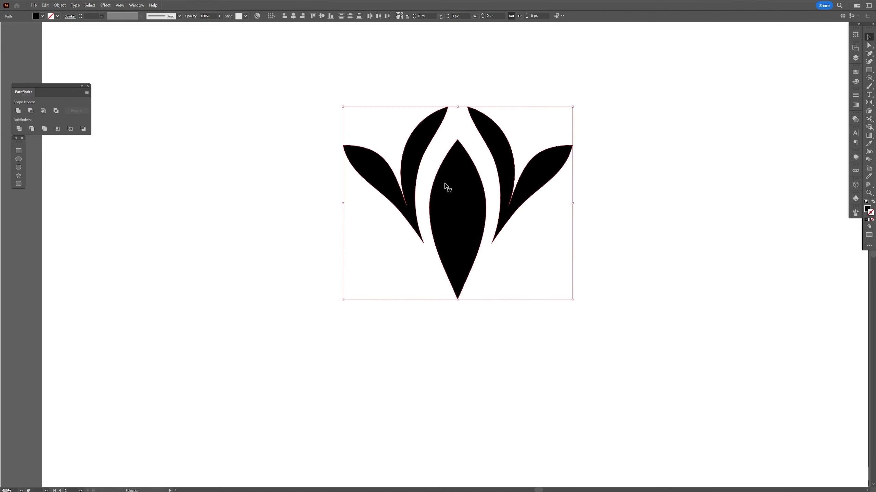
right_click(445, 184)
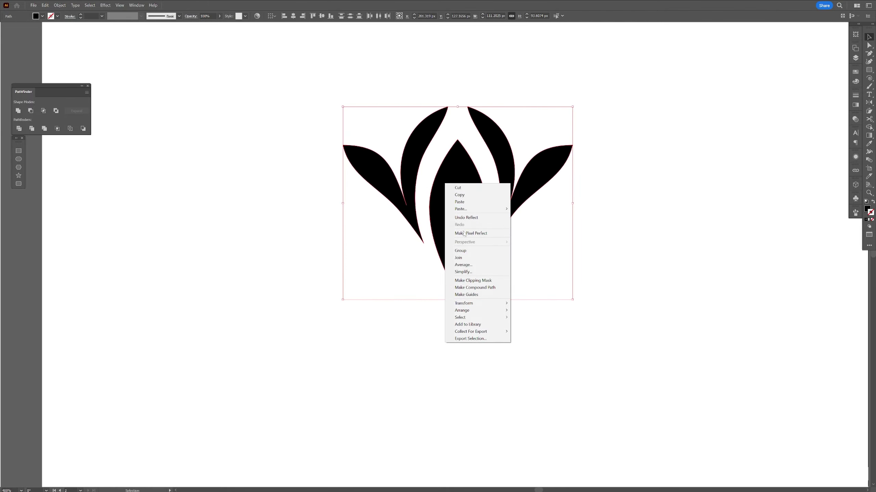
left_click(469, 252)
Step: Delete the original petal and leaf from the reference artboard and move the grouped motif into their place
scroll(467, 253, "down", 3)
left_click_drag(267, 260, 506, 227)
left_click(374, 222)
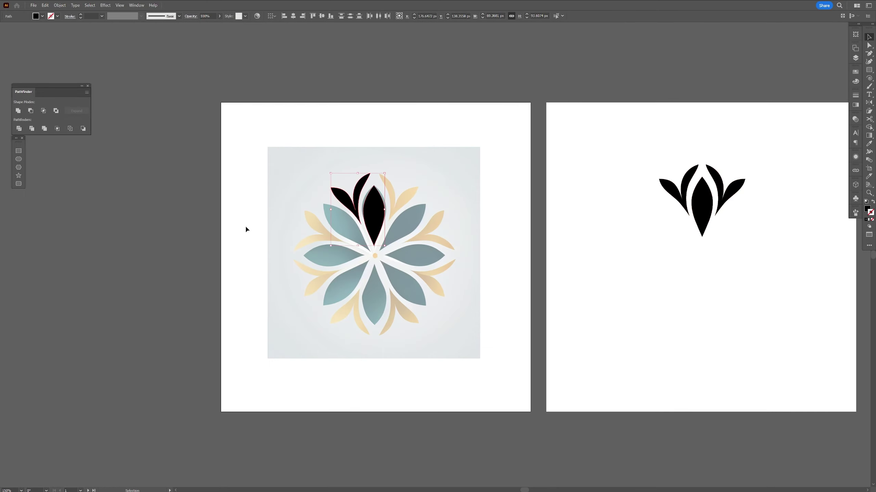
key("Delete")
left_click_drag(569, 118, 377, 202)
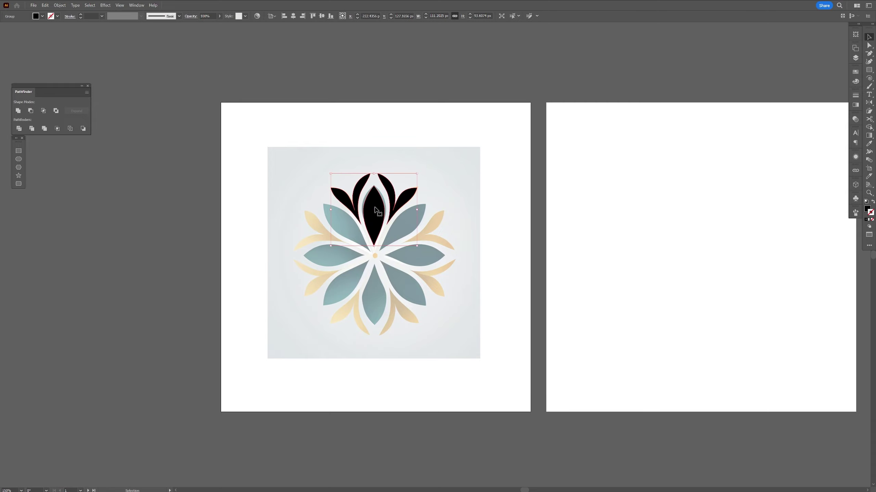
Step: Ungroup the motif over the reference into a separate petal and leaves
scroll(376, 210, "up", 2)
left_click_drag(384, 221, 444, 195)
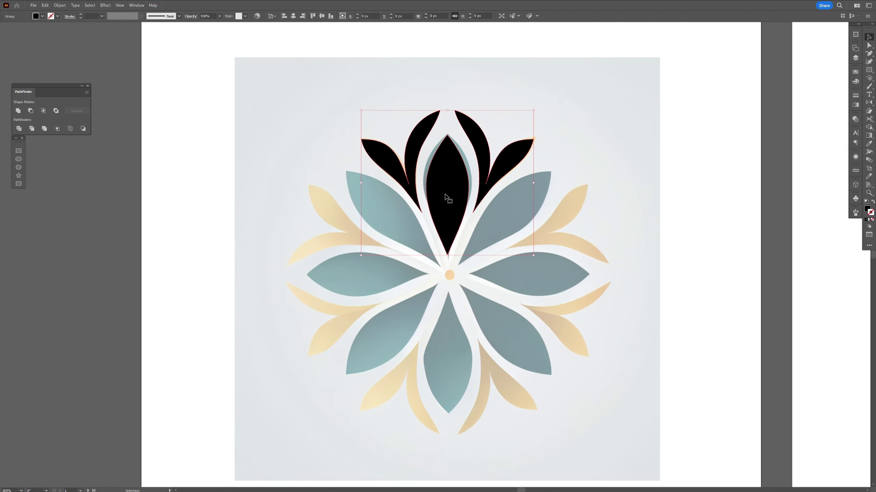
right_click(445, 195)
left_click(462, 277)
left_click(471, 237)
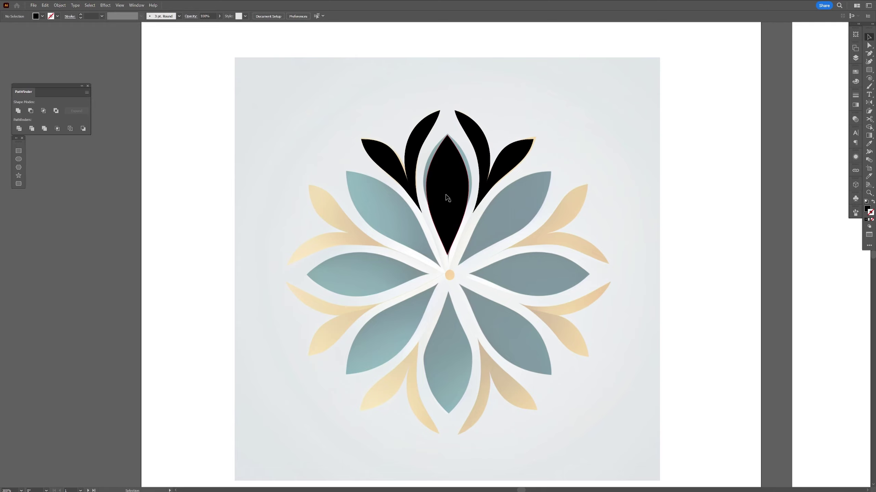
Step: Start a Distort & Transform > Transform effect on the central black petal with 8 copies and preview on
left_click(457, 194)
scroll(464, 191, "up", 1)
scroll(481, 204, "down", 1)
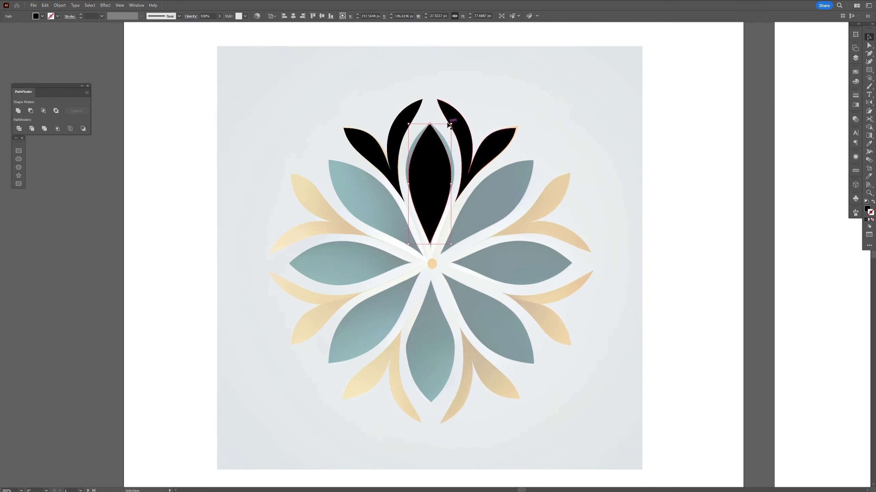
left_click_drag(479, 135, 475, 127)
left_click(110, 5)
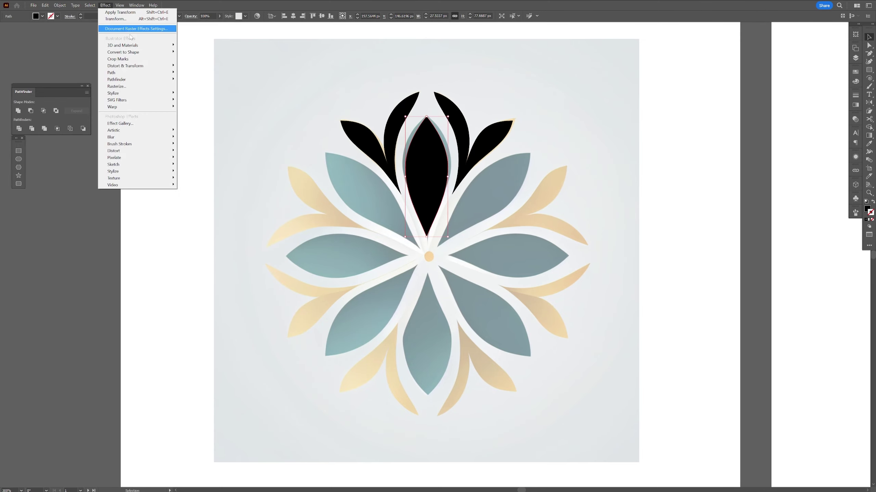
mouse_move(152, 66)
left_click(210, 87)
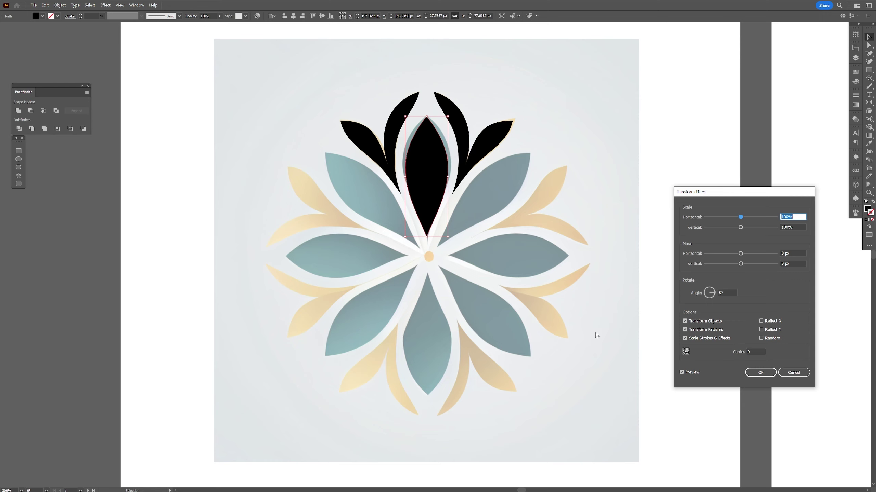
left_click(750, 352)
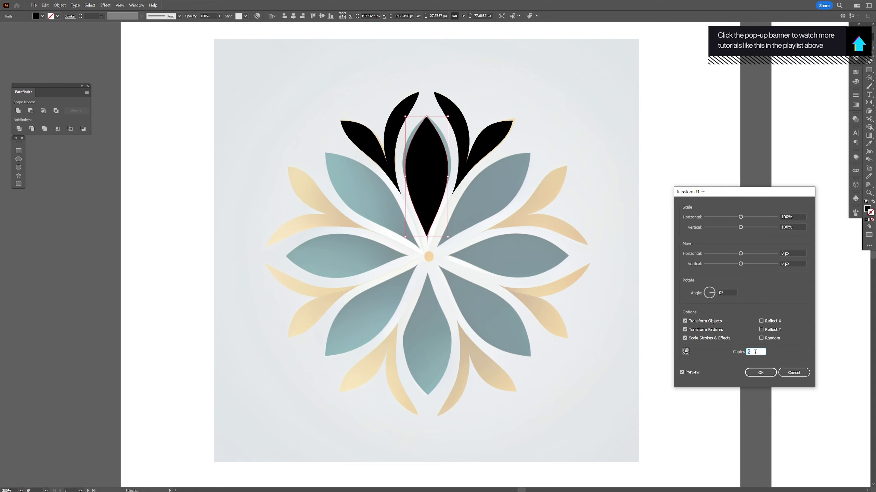
type("8")
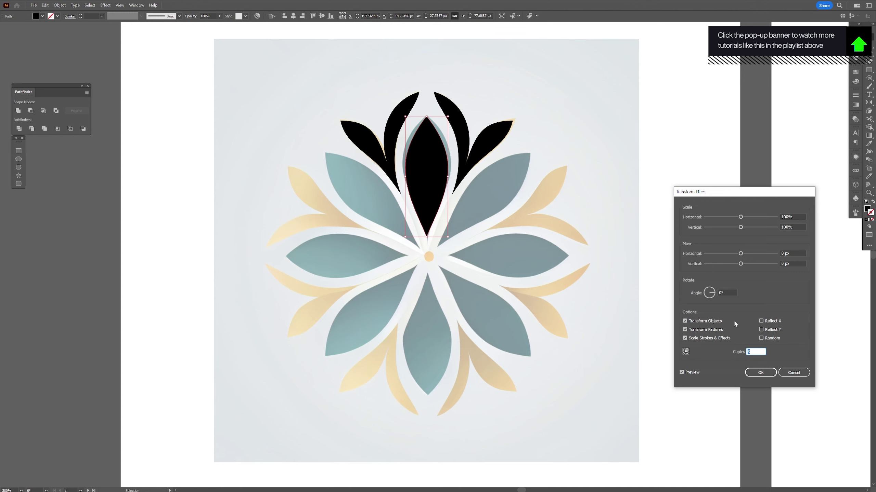
Step: Set the Transform effect's rotation angle to 45°
left_click(727, 292)
type("25")
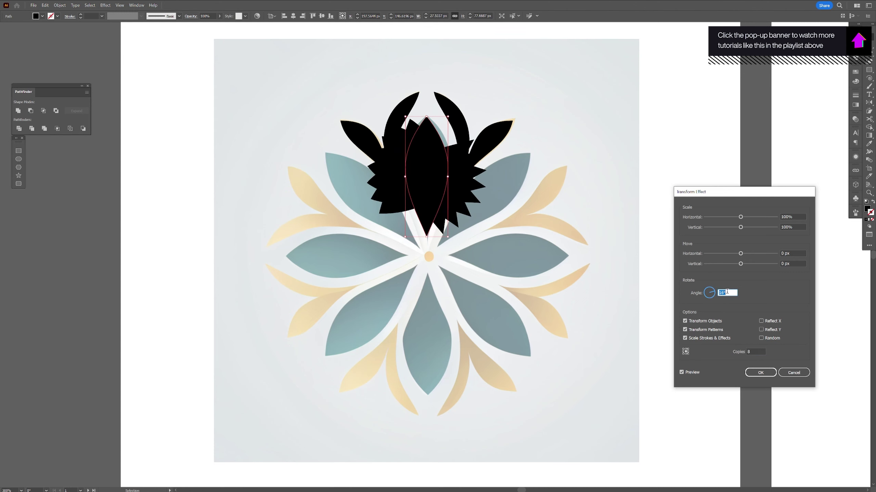
key("Up")
key("Up")
key("Up")
key("Up")
key("Up")
key("Up")
key("Up")
key("Up")
key("Up")
key("Up")
key("Up")
key("Up")
key("Up")
key("Up")
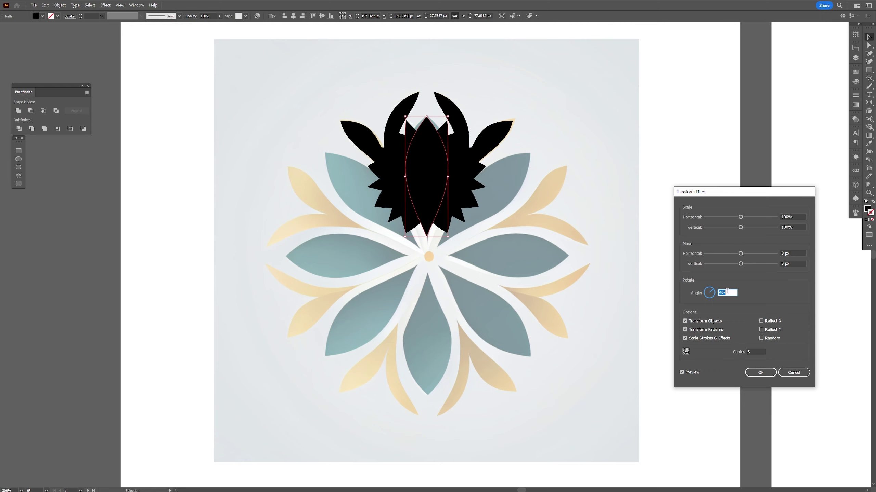
key("Up")
key("Up")
key("Up")
key("Up")
key("Up")
Step: Set the Transform effect's horizontal move to -39 px to spread the petal copies around the flower
left_click(793, 253)
key("Down")
key("Down")
key("Down")
key("Down")
key("Down")
key("Down")
key("Down")
key("Down")
key("Down")
key("Down")
key("Down")
key("Down")
key("Down")
key("Down")
key("Down")
key("Down")
key("Down")
key("Down")
key("Down")
key("Down")
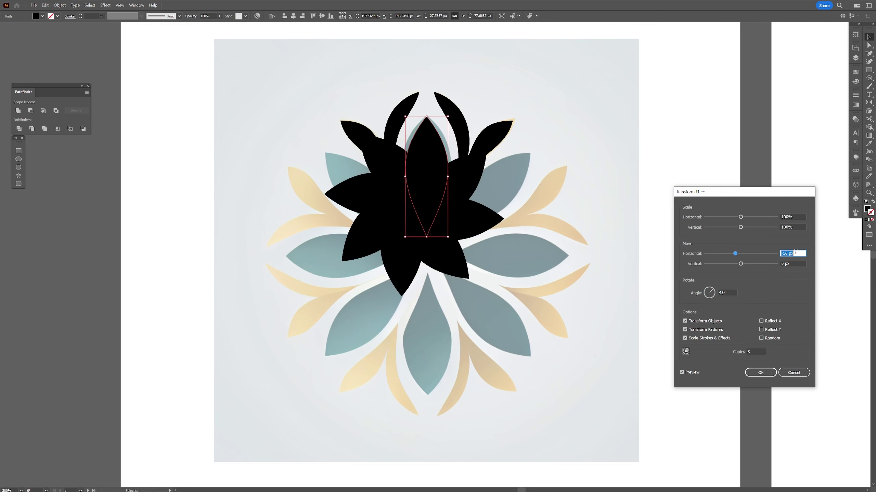
key("Down")
key("Down")
key("Down")
Step: Set the Transform effect's vertical move to 16 px to bring the petal copies towards the reference petals
left_click(791, 263)
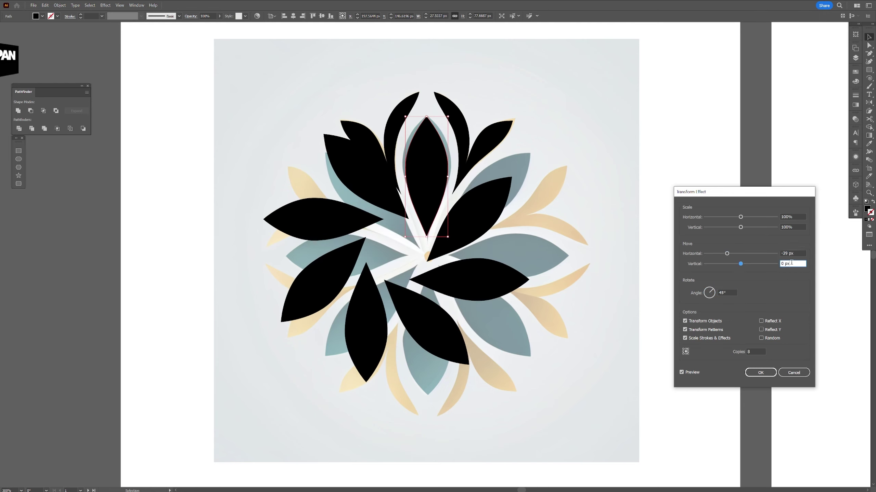
key("Up")
key("Up")
key("Up")
key("Up")
key("Up")
key("Up")
key("Up")
key("Up")
key("Up")
key("Up")
key("Up")
key("Up")
key("Up")
key("Up")
key("Up")
key("Up")
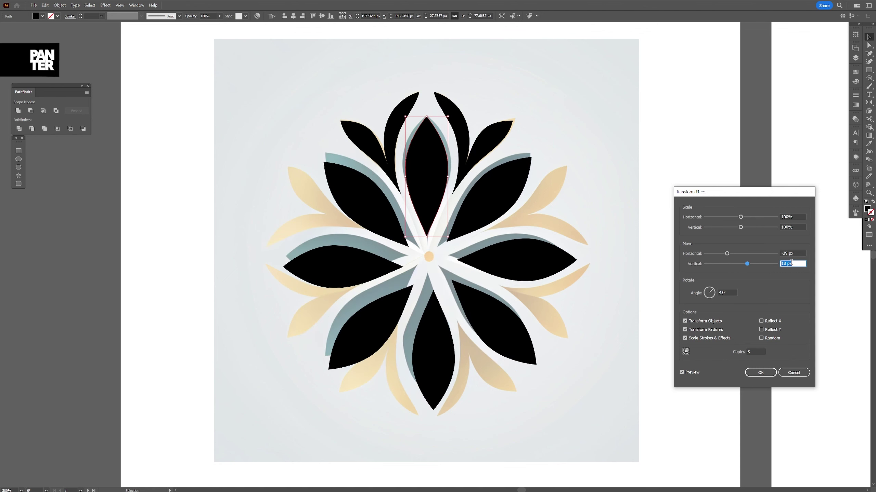
Step: Set the Transform effect's horizontal move to -36 px to align the petal copies with the reference
left_click(793, 253)
key("Down")
key("Down")
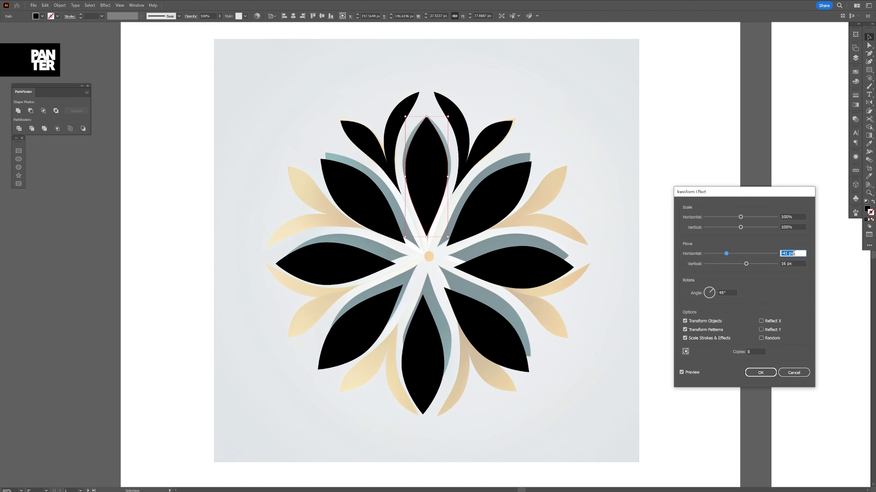
key("Up")
key("Up")
key("Up")
key("Up")
key("Up")
Step: Set the Transform effect's vertical move to 15 px and apply the effect to the petal
left_click(793, 263)
key("Down")
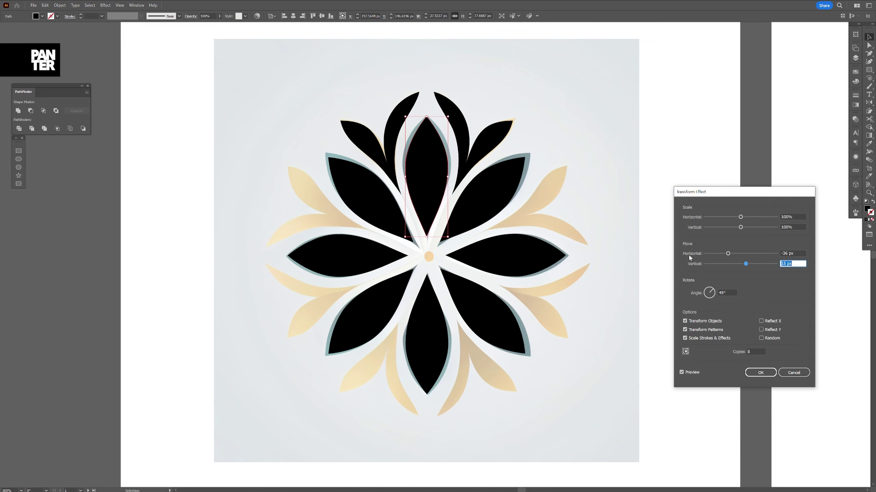
left_click(795, 254)
left_click(794, 263)
left_click(758, 372)
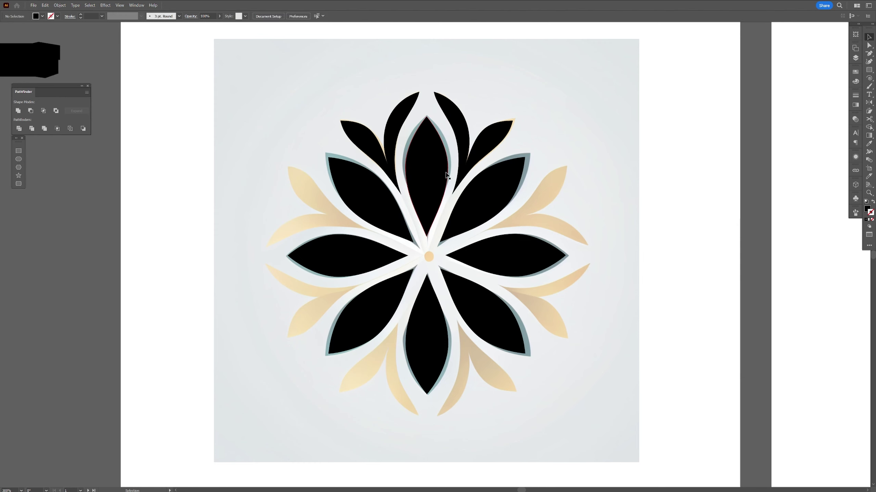
Step: Expand the appearance of the repeated petal into real shapes and deselect it
left_click(60, 6)
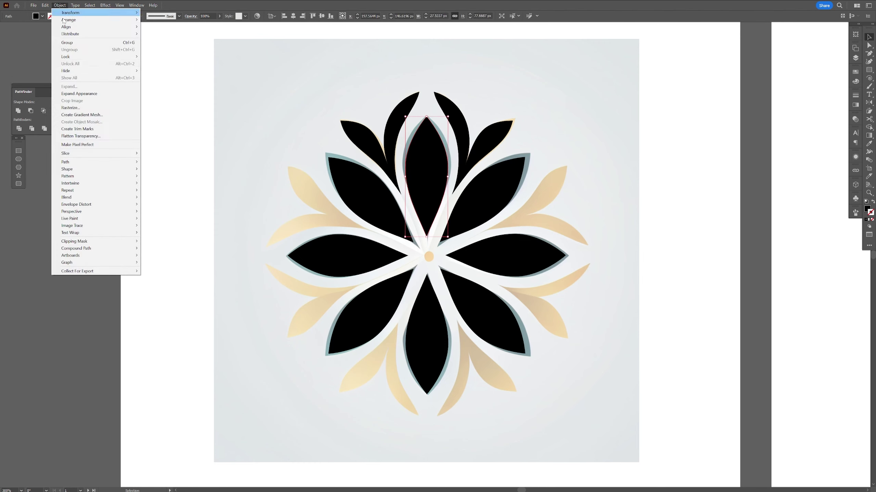
left_click(91, 94)
left_click(586, 137)
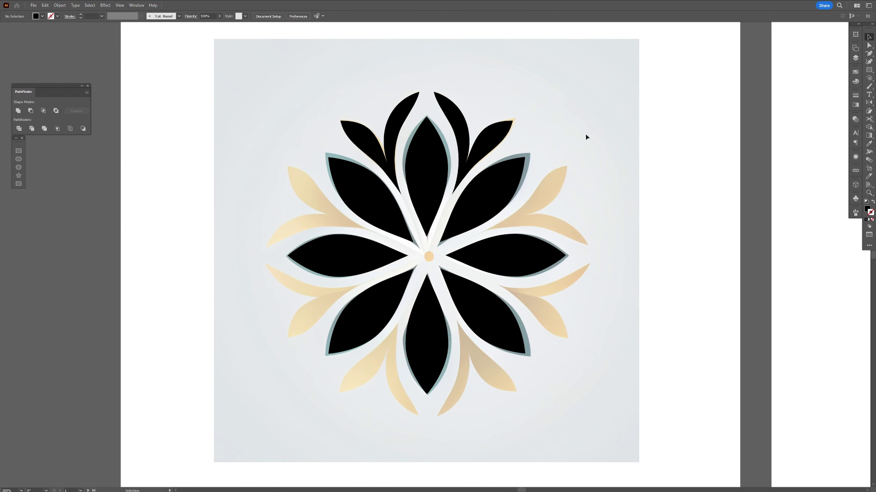
Step: Group the two mirrored leaf shapes on either side of the flower's upper petal
left_click(455, 110)
left_click(412, 109, "shift")
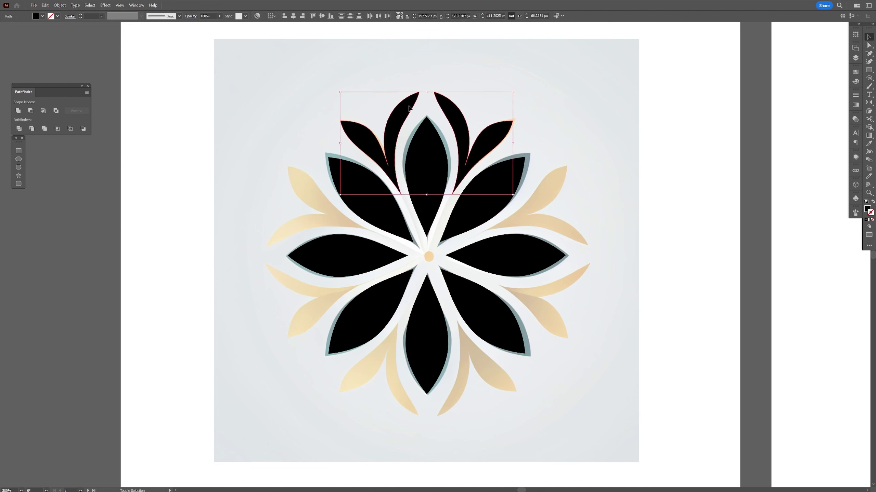
right_click(411, 109)
left_click(433, 173)
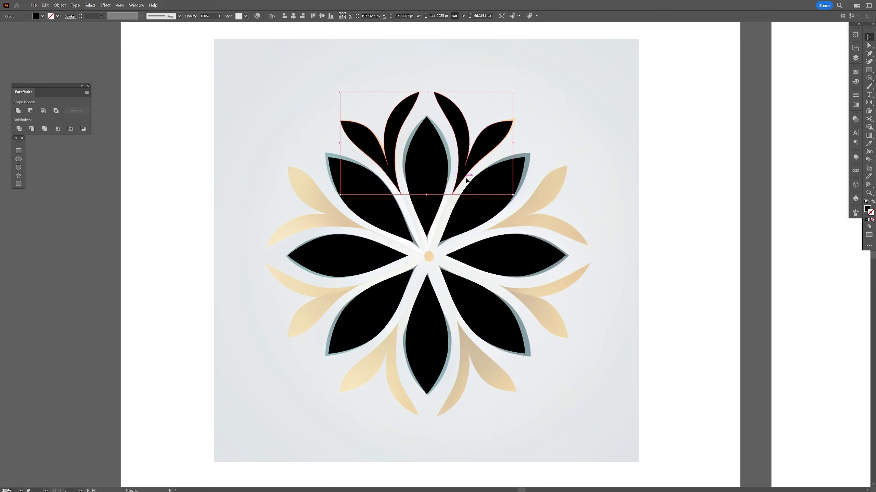
Step: Reflect a copy of the leaf group across the horizontal axis through the flower's centre
left_click(872, 103)
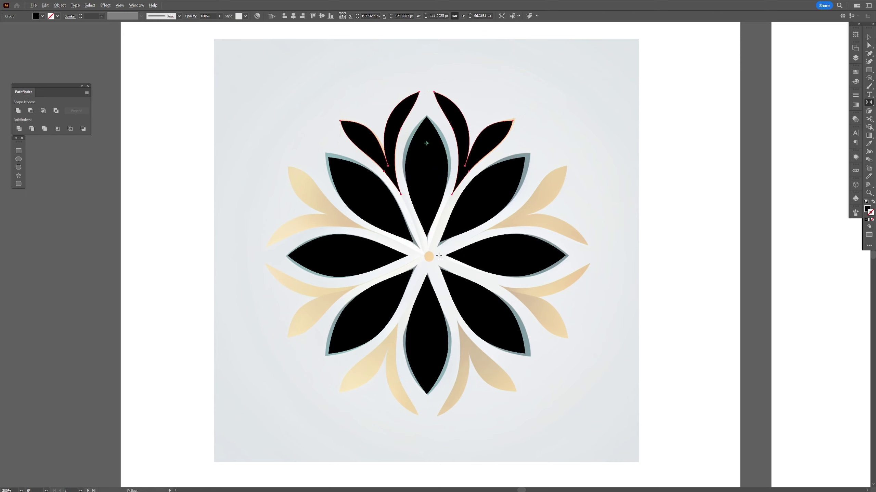
scroll(428, 257, "up", 1)
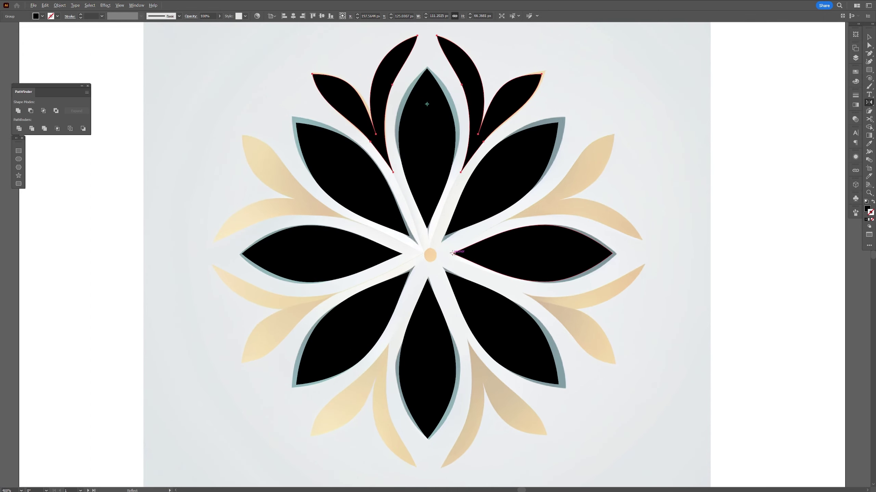
left_click(453, 253, "alt")
left_click(506, 237)
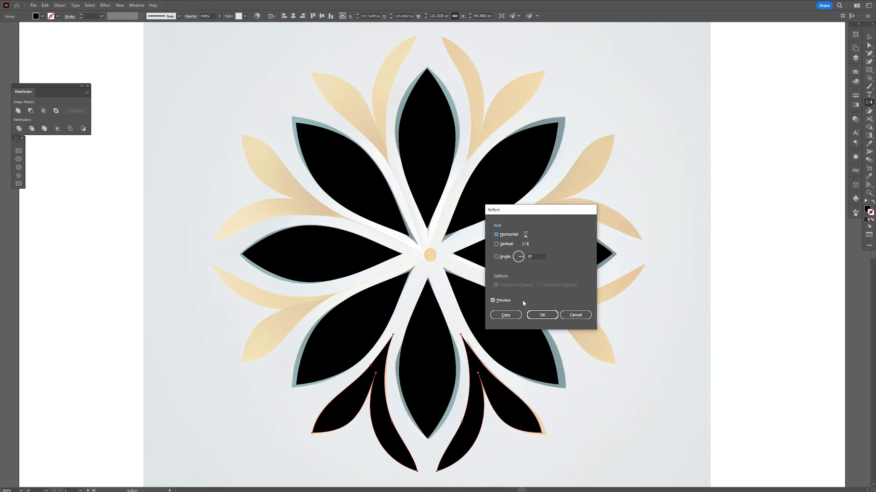
left_click(506, 315)
key("v")
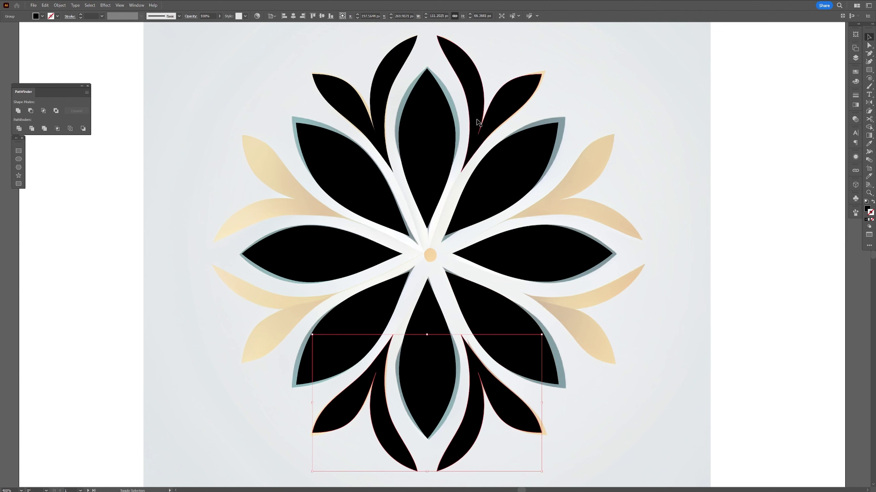
Step: Paste a copy of the upper and lower leaf groups in front and rotate it 90° to form the side leaves
left_click(477, 122, "shift")
key("a")
key("v")
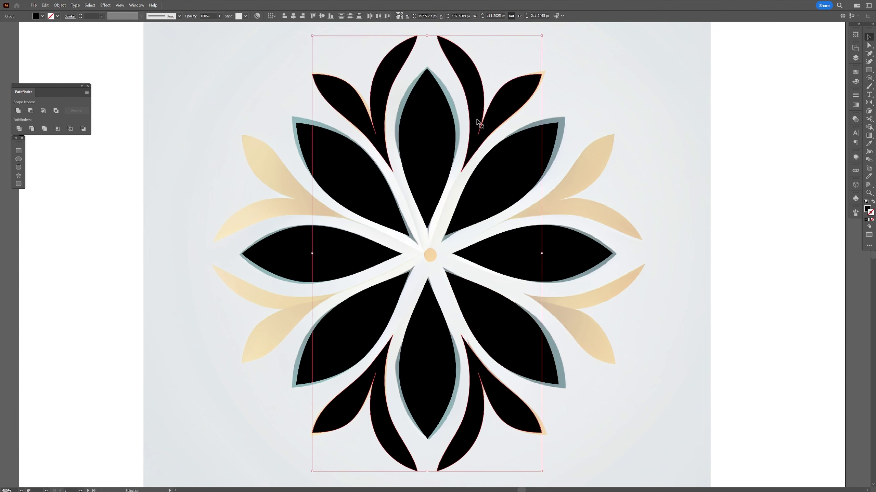
left_click(44, 4)
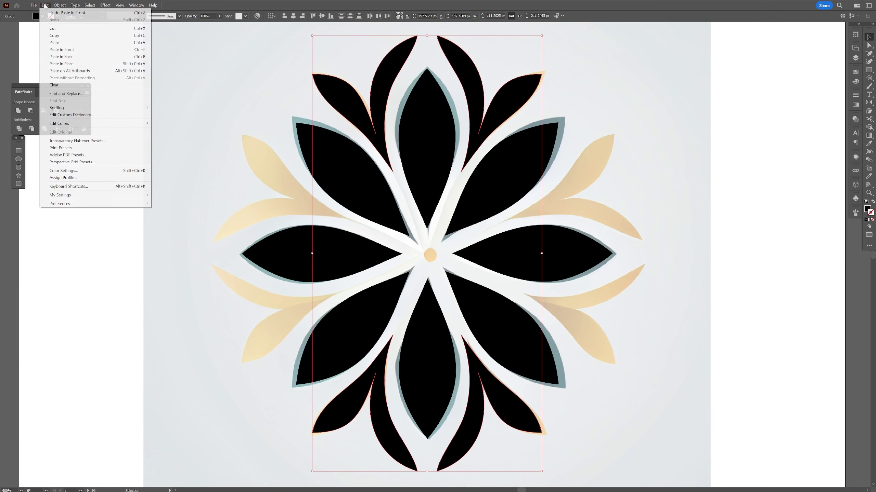
left_click(72, 50)
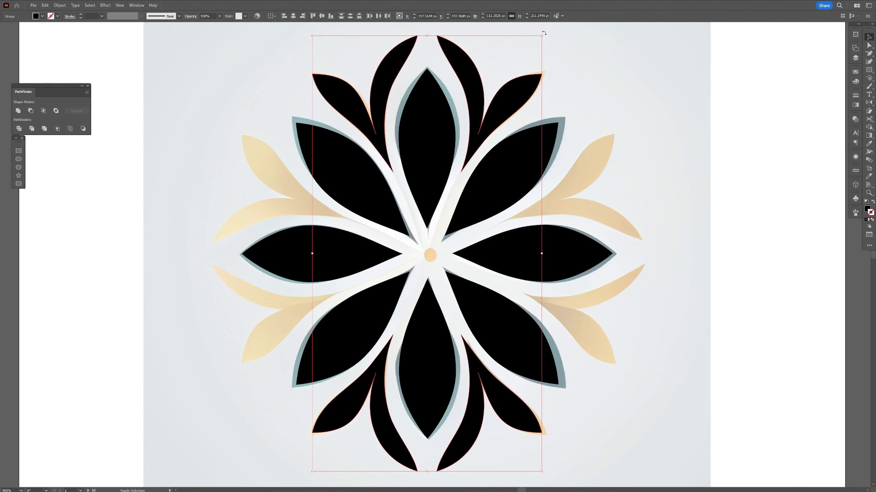
left_click_drag(595, 60, 680, 323)
left_click(687, 203)
Step: Move the complete black flower off the reference image onto an empty white area
scroll(643, 190, "down", 2)
left_click_drag(655, 192, 440, 202)
left_click_drag(314, 186, 752, 228)
scroll(779, 200, "up", 1)
left_click_drag(779, 200, 594, 194)
key("z")
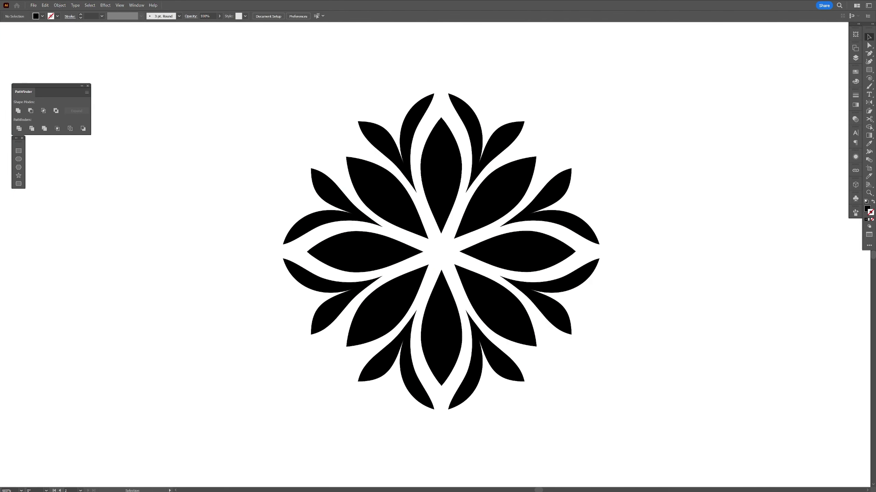